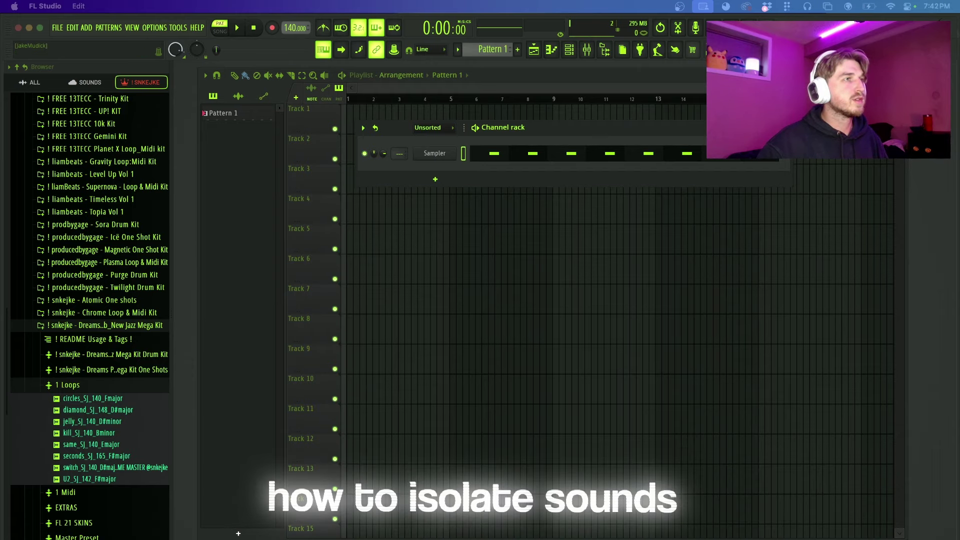
Clear the playlist from the workspace and bring up the channel rack on its own.
left_click(784, 128)
left_click(898, 75)
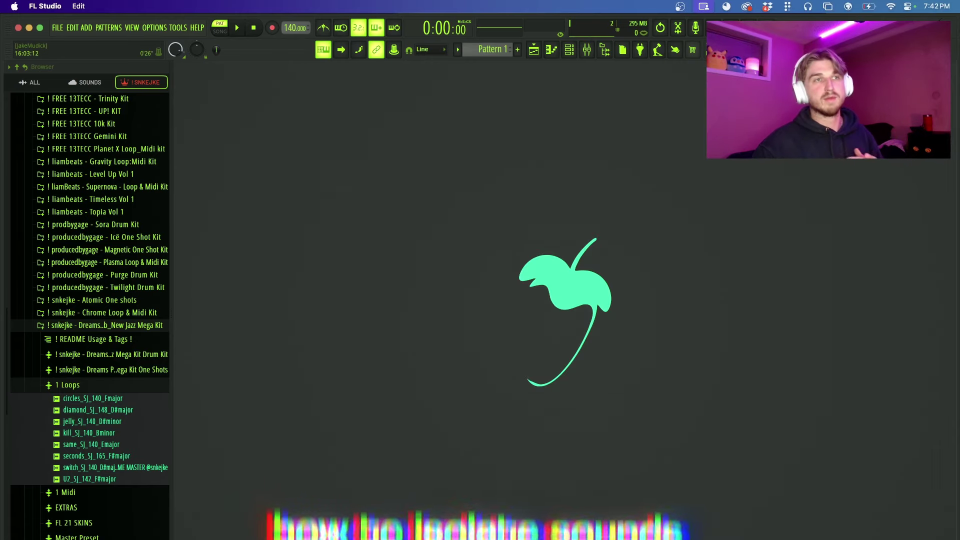
key("F6")
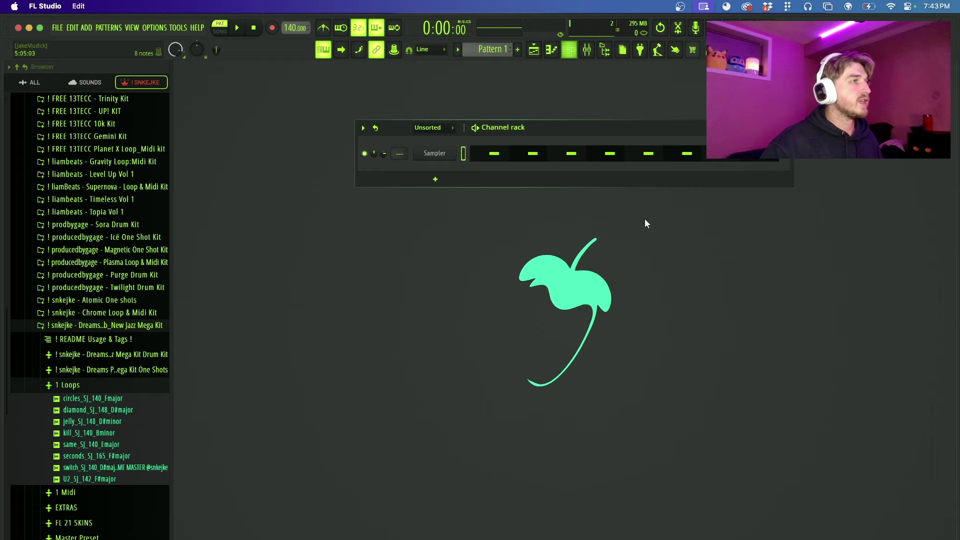
Open the mixer and load Edison into the first effect slot of Insert 1.
left_click(588, 50)
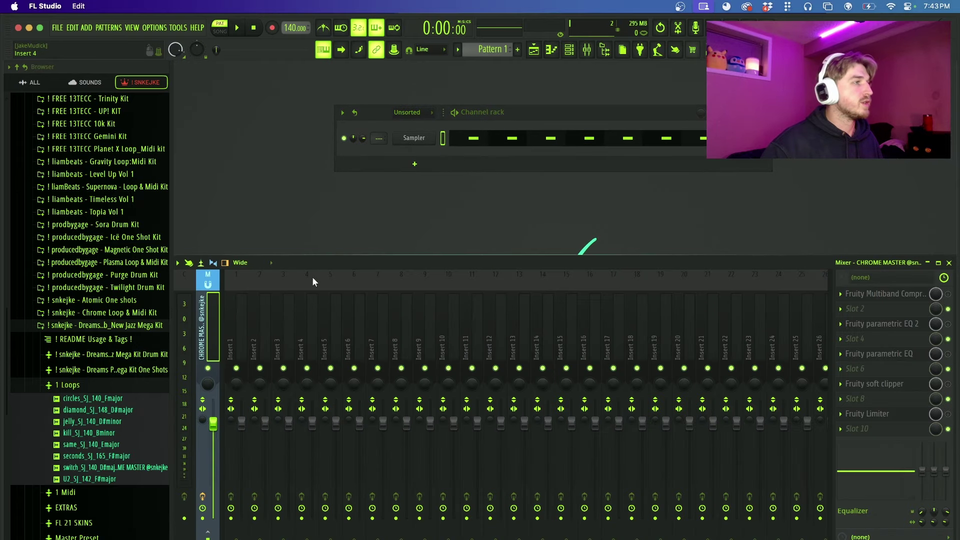
left_click(244, 280)
left_click(842, 292)
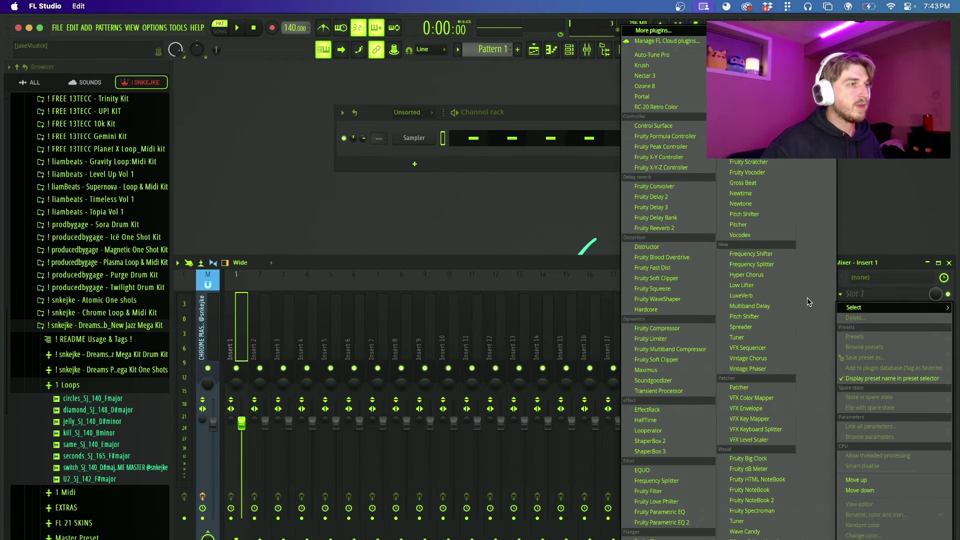
left_click(738, 151)
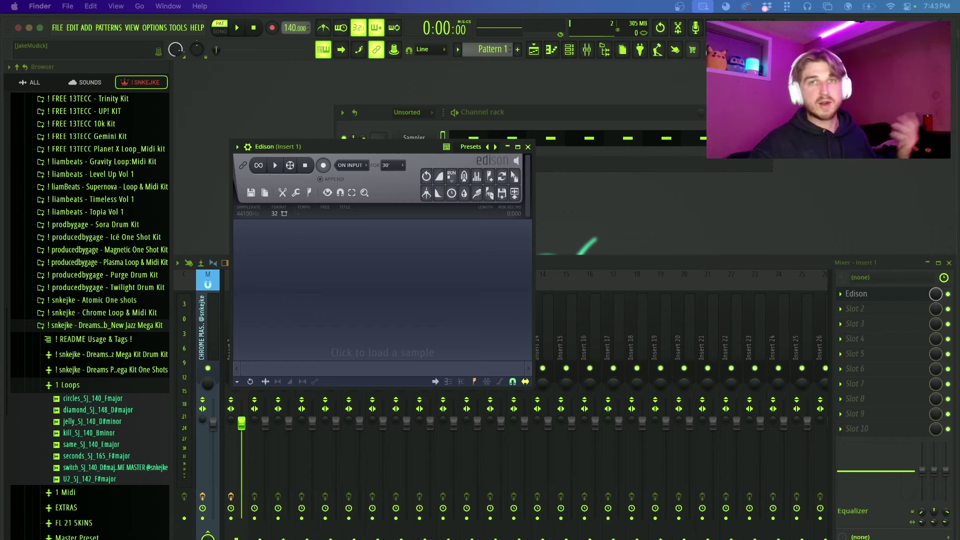
Load the Brock - France audio file into Edison and open the Vocal denoise/isolator tool on it.
left_click_drag(660, 213, 394, 287)
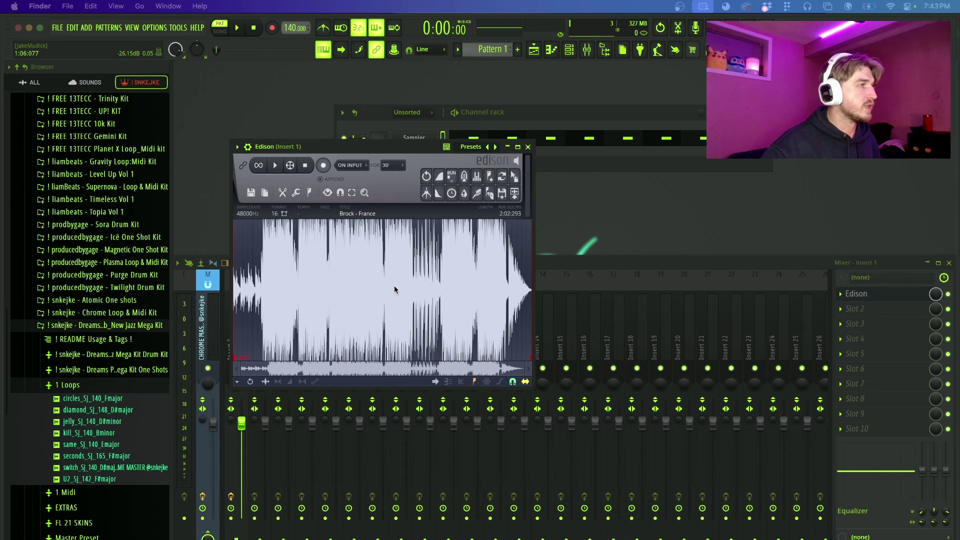
left_click_drag(410, 146, 620, 133)
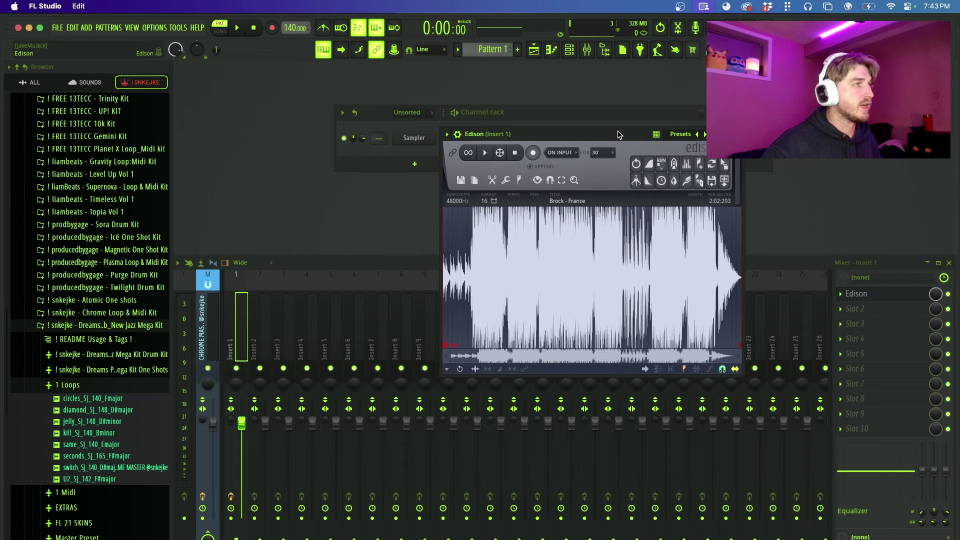
right_click(583, 250)
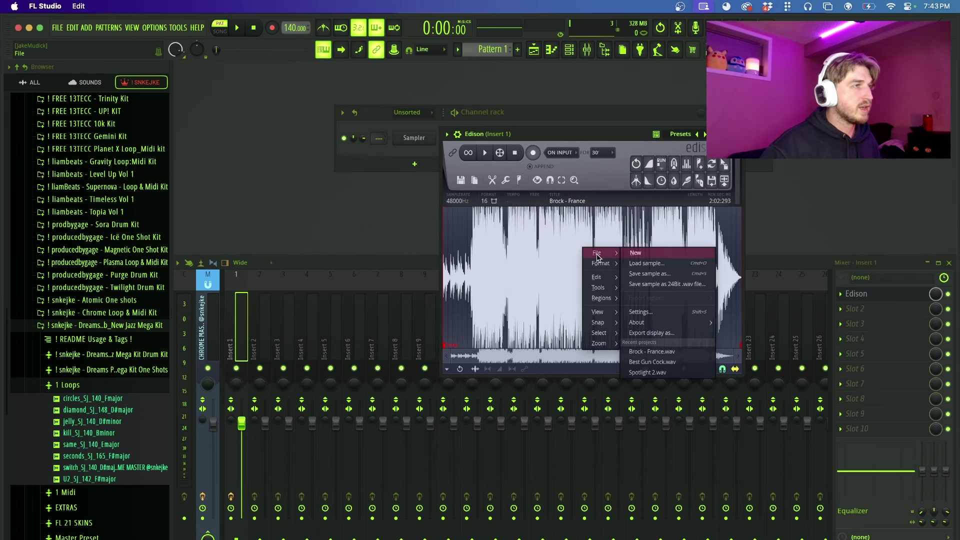
mouse_move(599, 287)
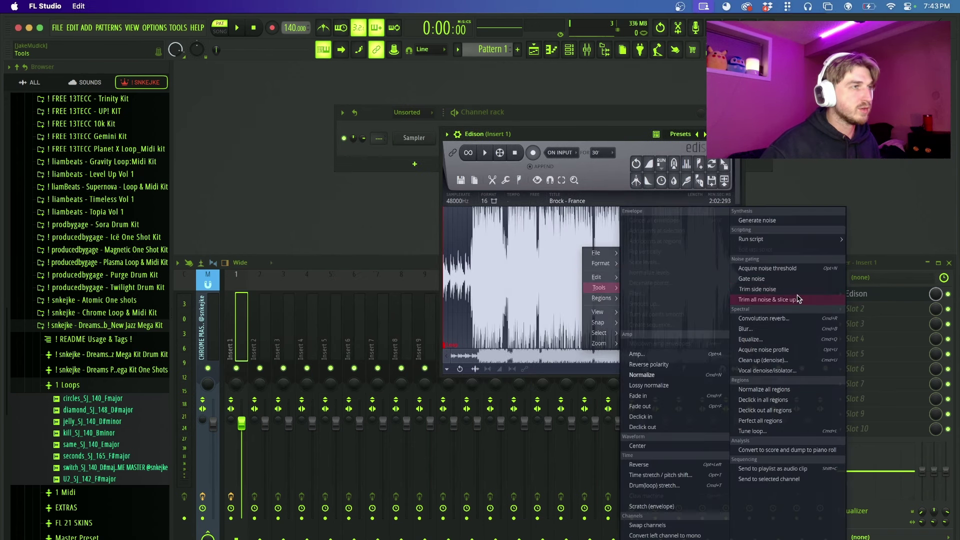
left_click(795, 376)
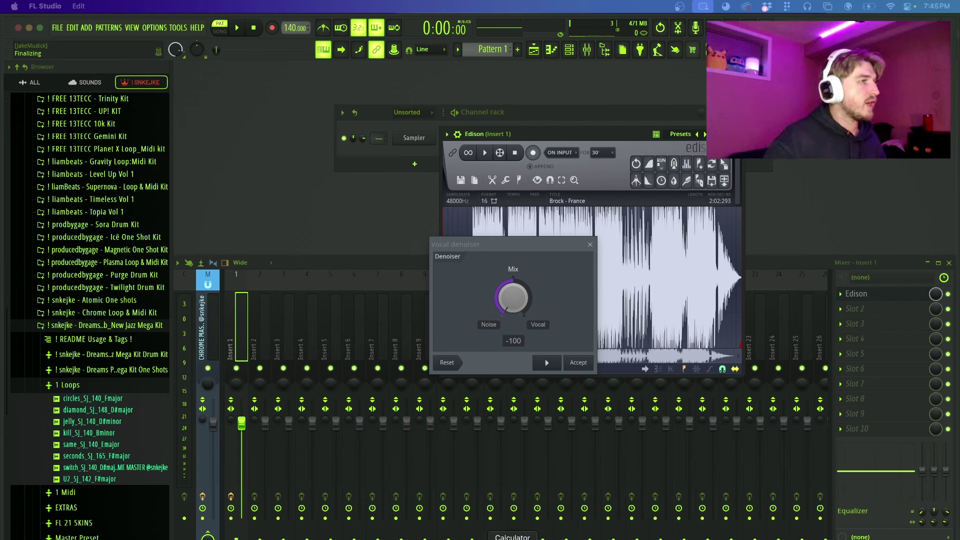
Turn the vocal denoiser's Mix from the Noise side up to 0 and on toward the Vocal side.
mouse_move(513, 298)
left_mouse_down()
mouse_move(513, 210)
mouse_move(513, 300)
left_mouse_up()
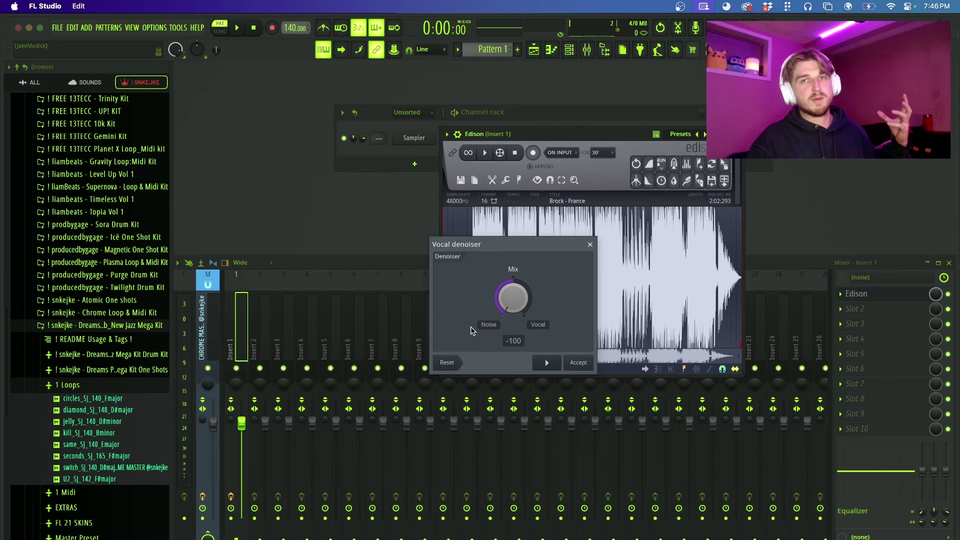
left_click_drag(512, 300, 512, 270)
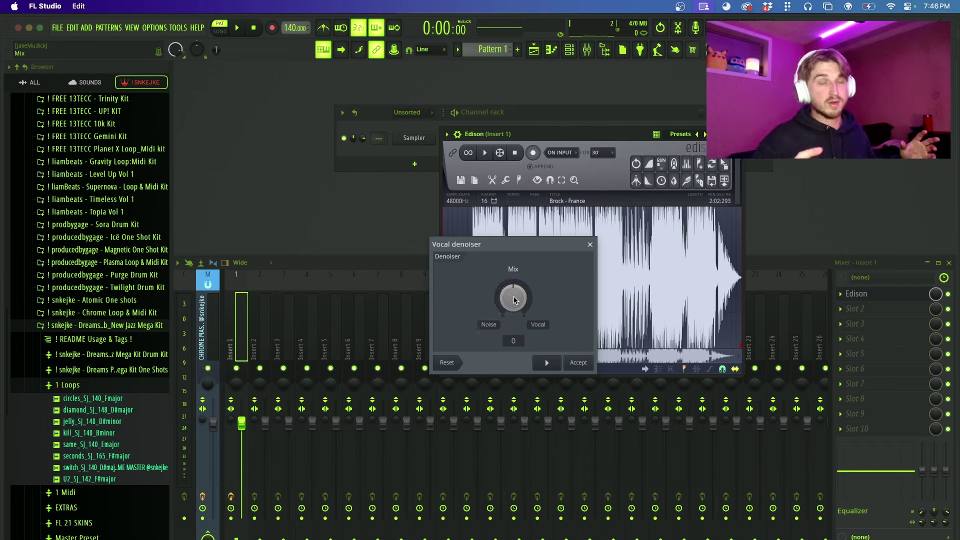
left_click_drag(515, 300, 515, 275)
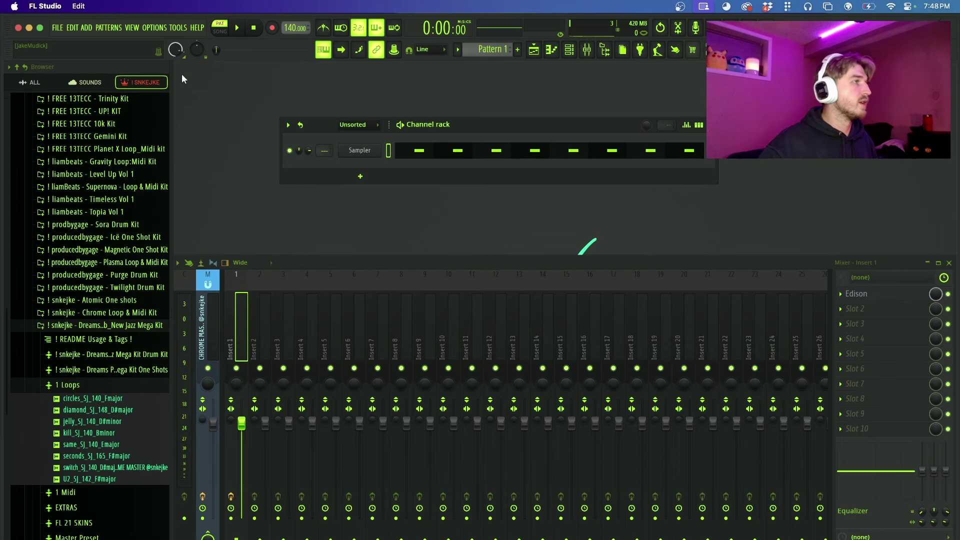
Open the Diagnostics tool, choose Fix FL Studio song project and load untitled.flp from the Desktop.
left_click(174, 27)
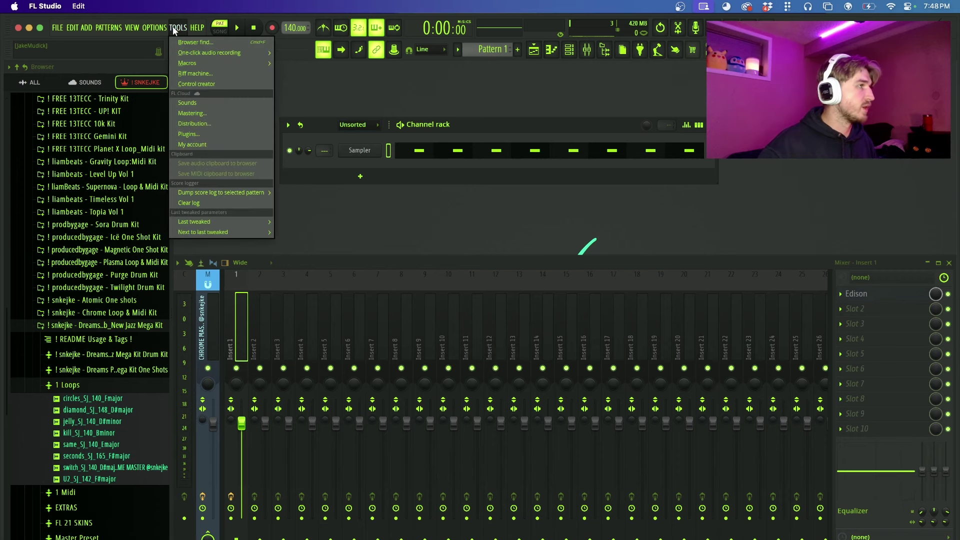
mouse_move(197, 27)
left_click(224, 106)
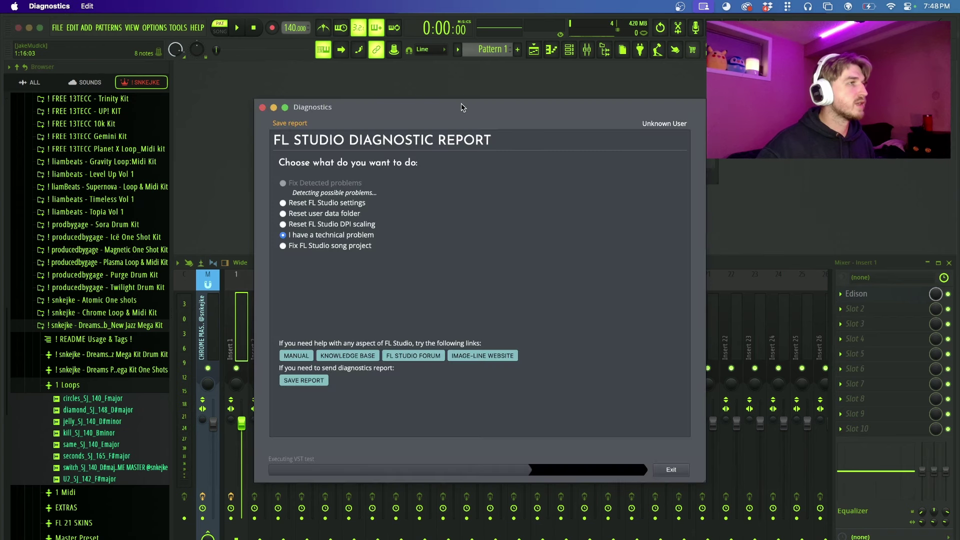
left_click_drag(460, 104, 522, 97)
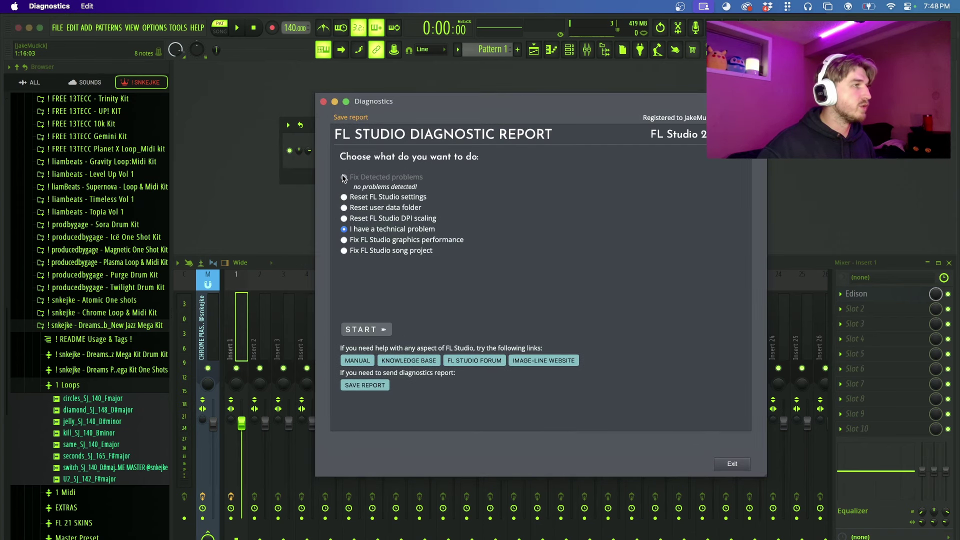
left_click(356, 250)
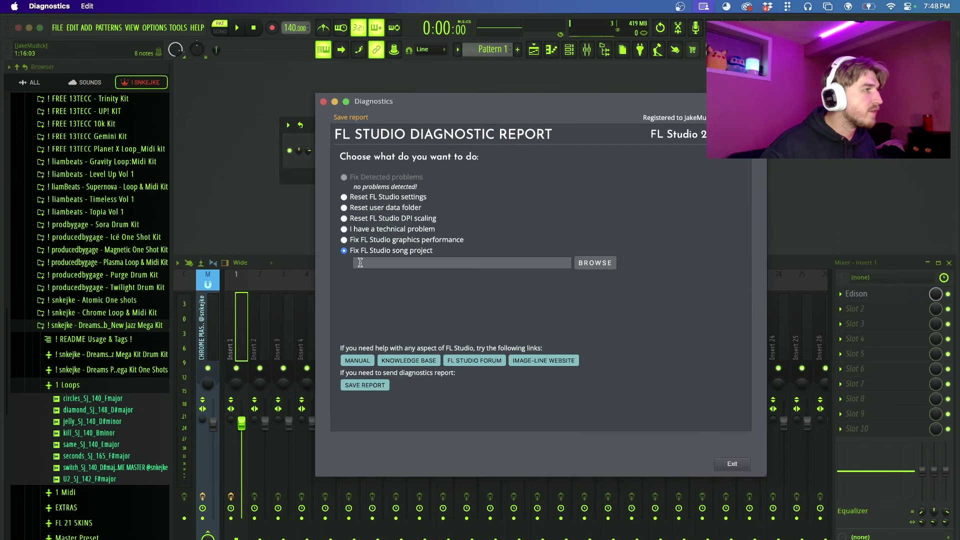
left_click(606, 264)
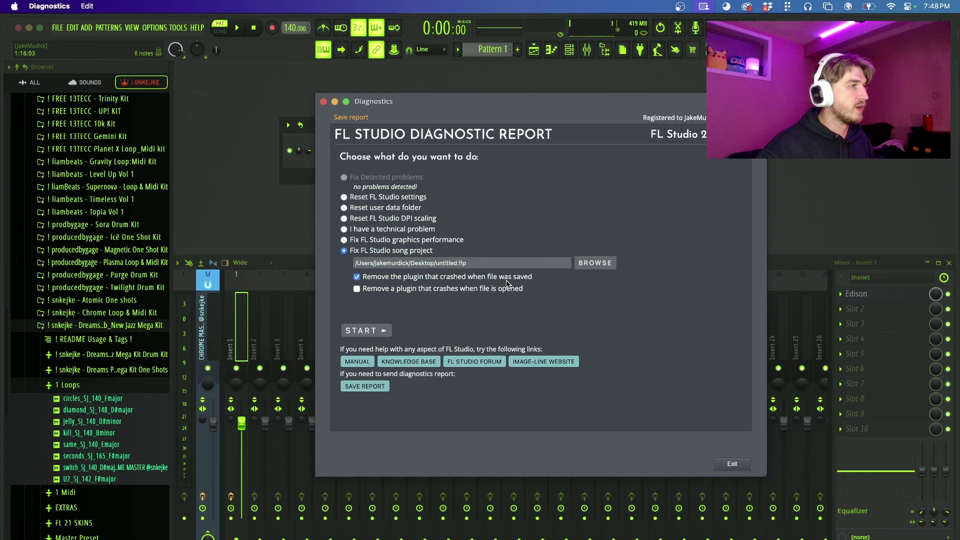
Enable removing a plugin that crashes when the file is opened and tick the listed plugins from Omnisphere to Fruity Limiter.
left_click(357, 289)
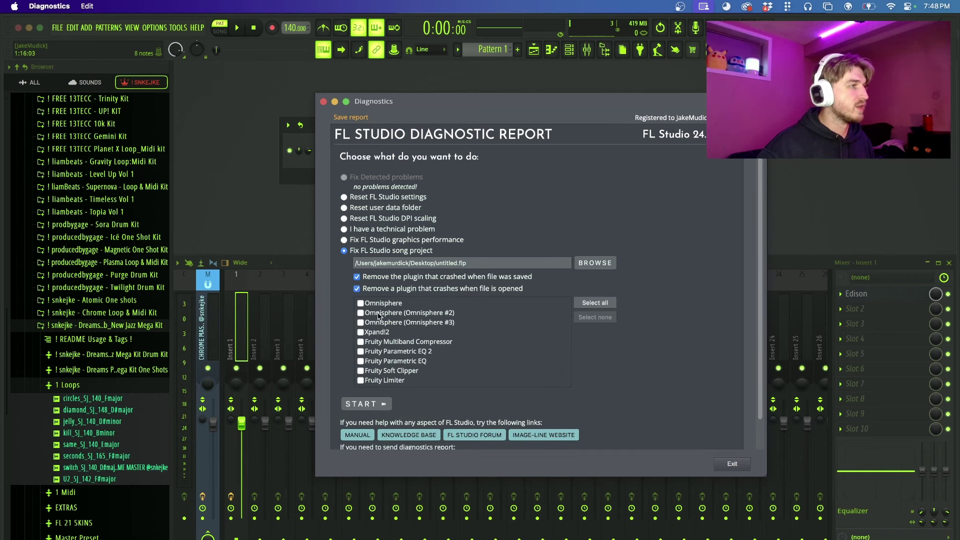
scroll(394, 319, "down", 2)
left_click(360, 272)
left_click(360, 282)
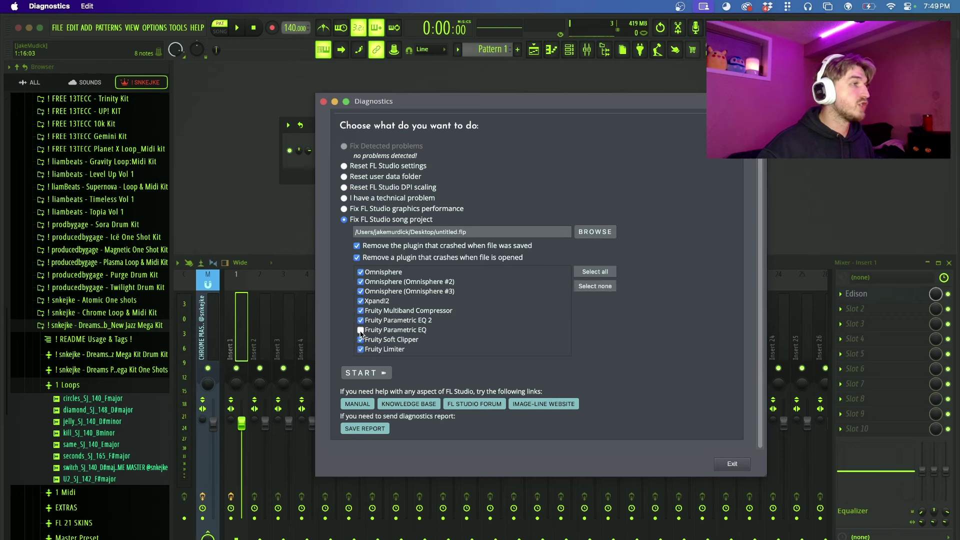
left_click(360, 330)
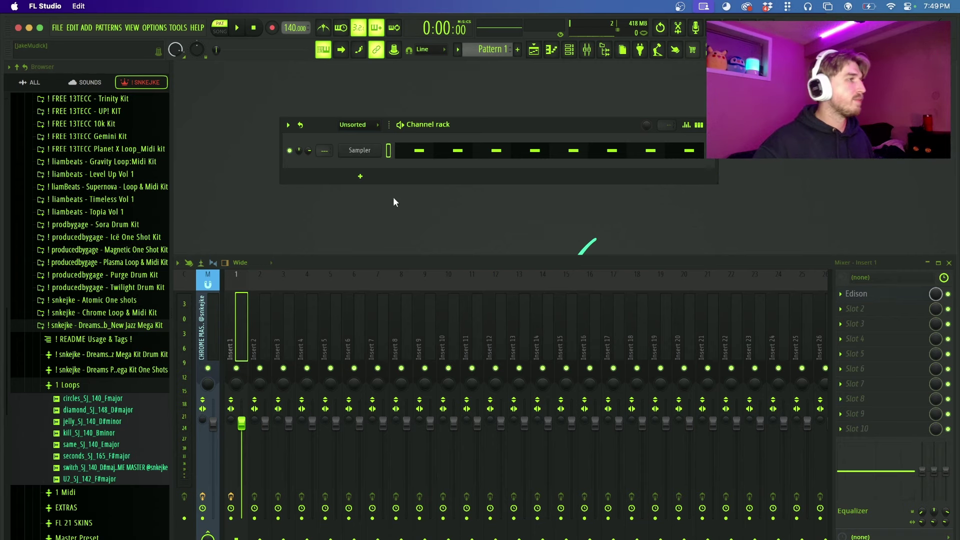
Add the diamond_SJ_148_D#major loop to the channel rack and place it on Track 1 of the playlist at bar 1.
left_click_drag(585, 133, 617, 121)
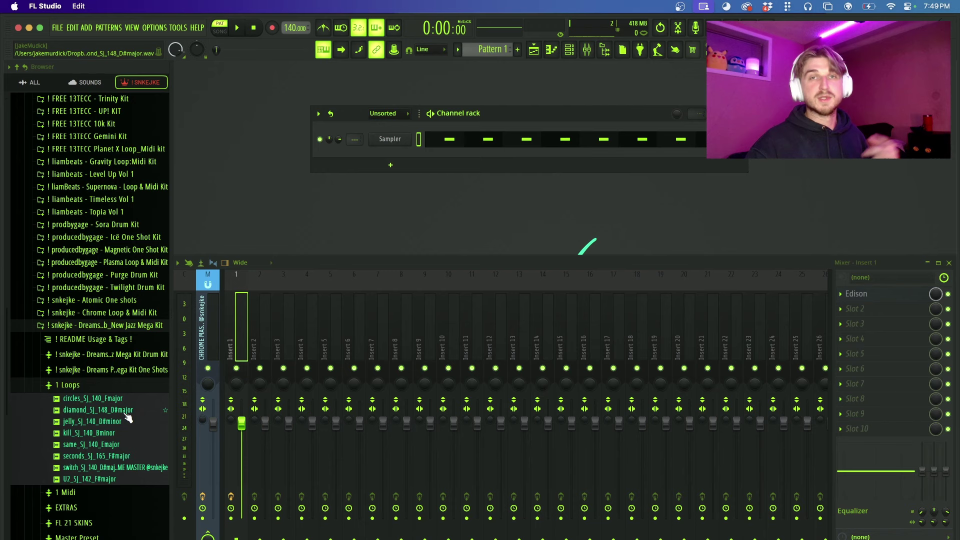
left_click(92, 400)
left_click_drag(92, 402, 389, 151)
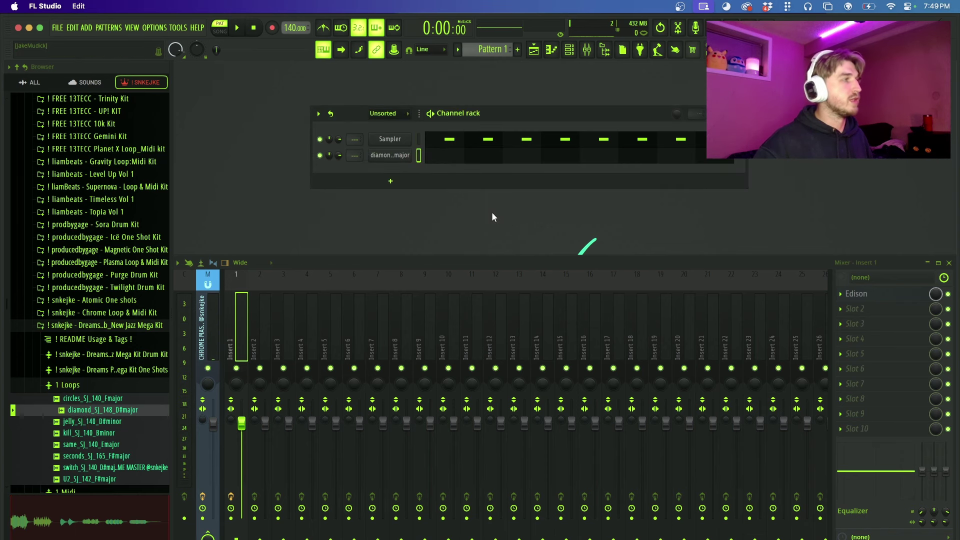
key("F5")
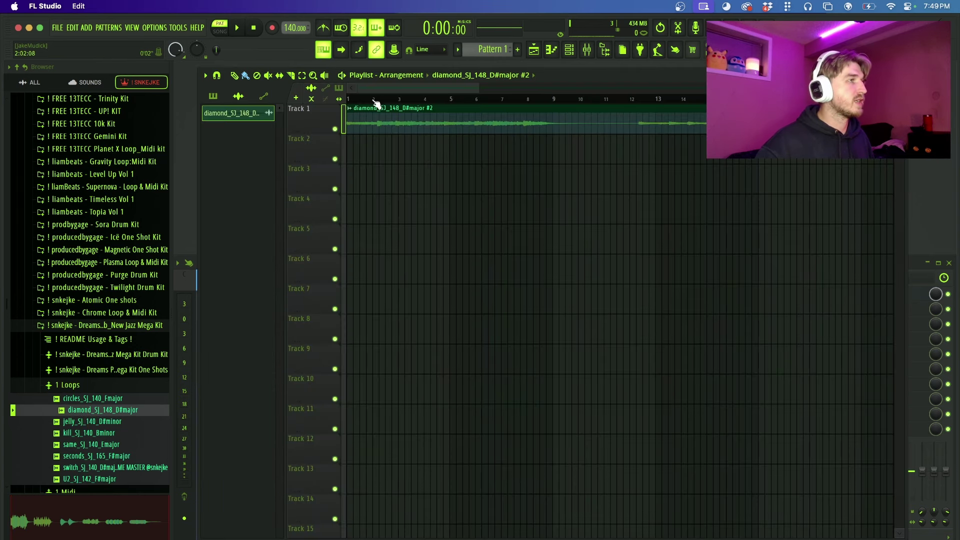
Open the diamond_SJ_148_D#major clip for pitch correction in Newtone and enlarge the Newtone window.
left_click(350, 110)
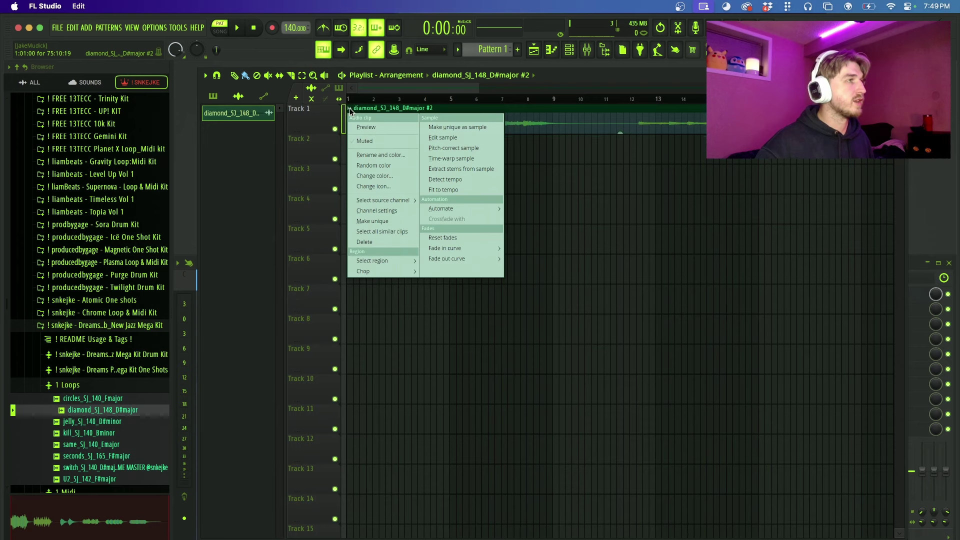
left_click(481, 152)
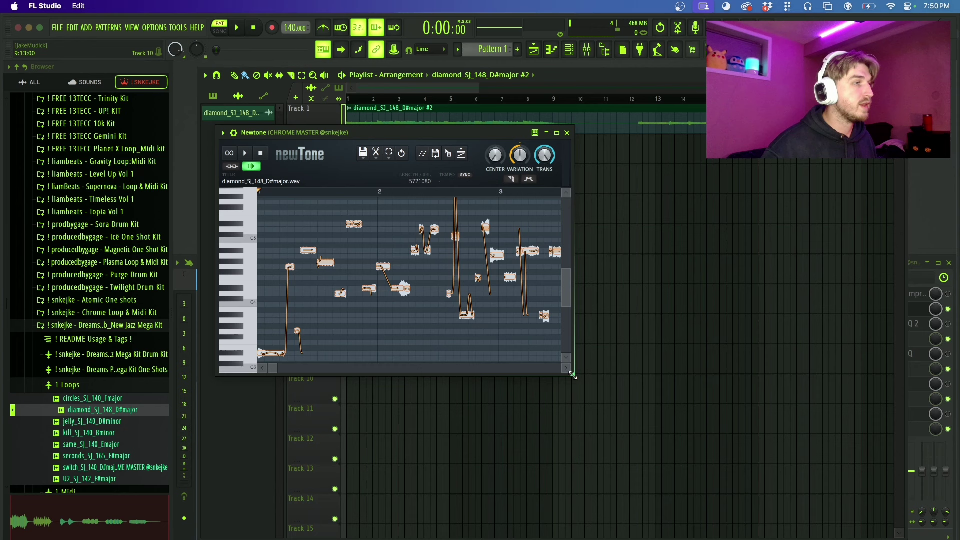
left_click_drag(575, 380, 861, 515)
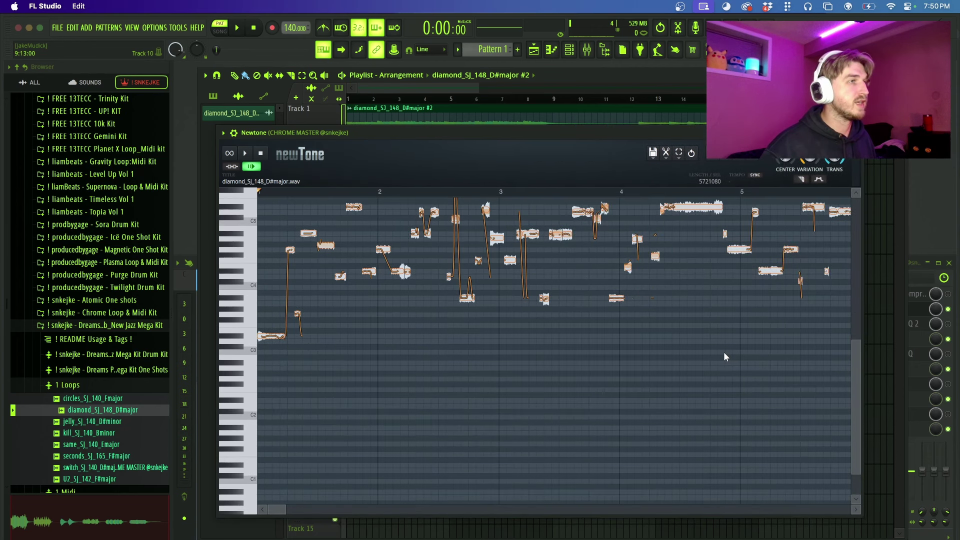
left_click_drag(275, 510, 254, 513)
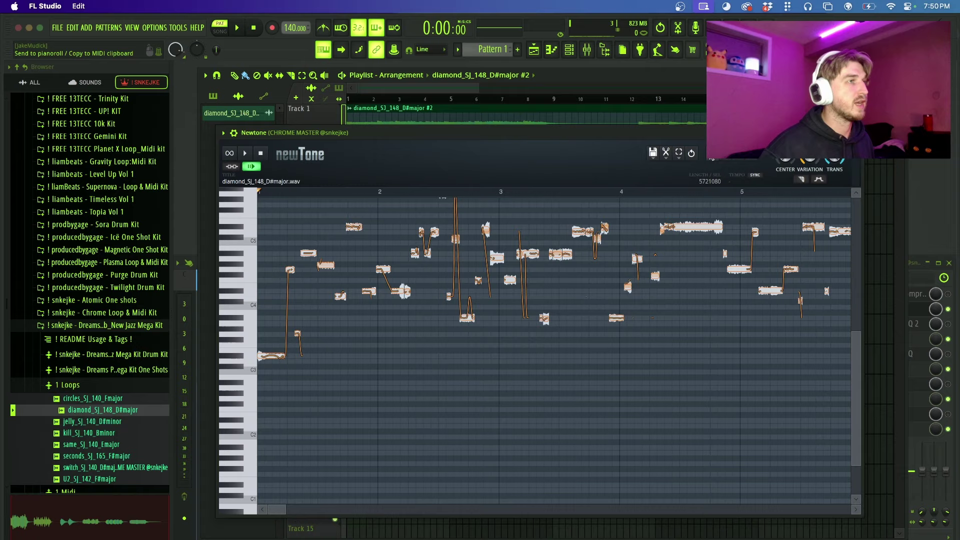
Send Newtone's detected notes to the piano roll, close Newtone and show all channels in the channel rack.
left_click(856, 132)
left_click(389, 114)
left_click(389, 126)
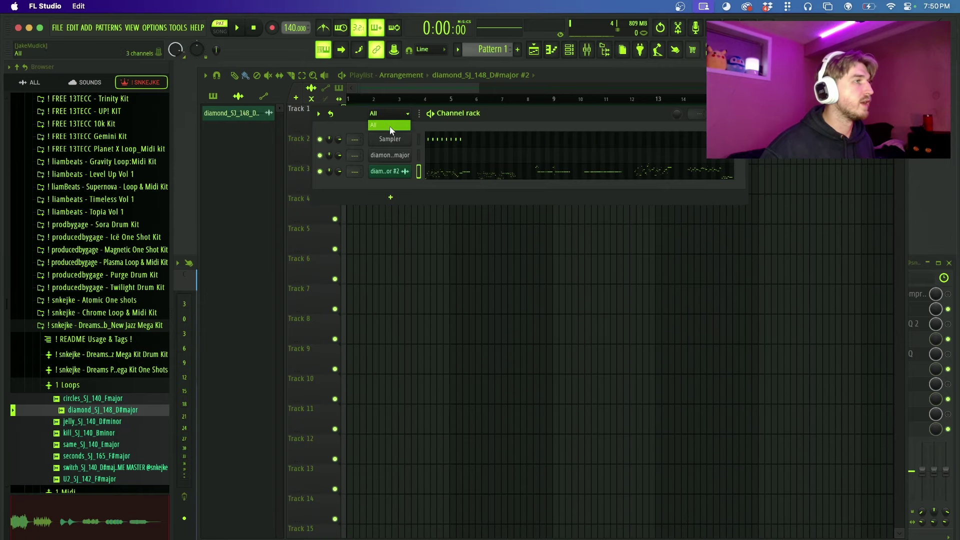
Open the piano roll of the diamond_SJ_148_D#major #2 channel and examine its full range of converted notes.
left_click(459, 178)
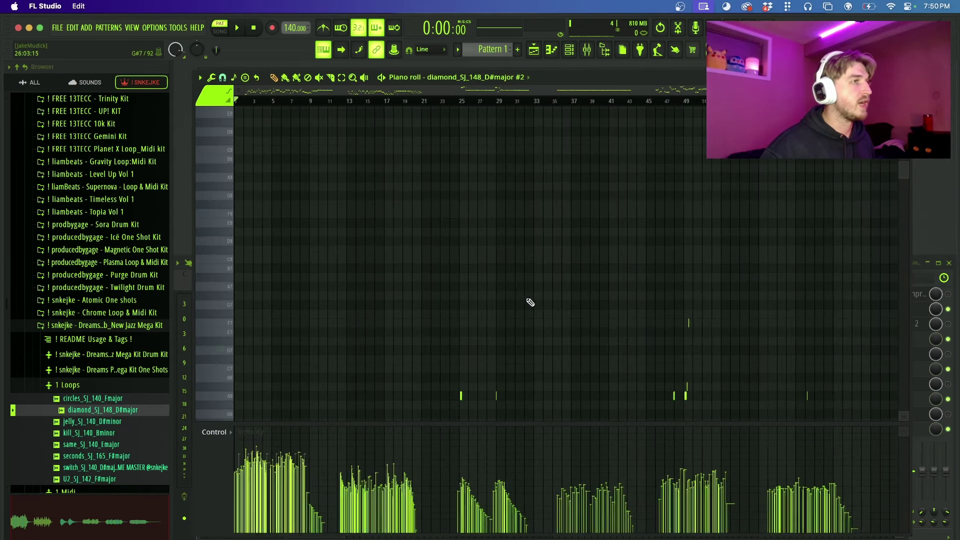
scroll(544, 311, "down", 5)
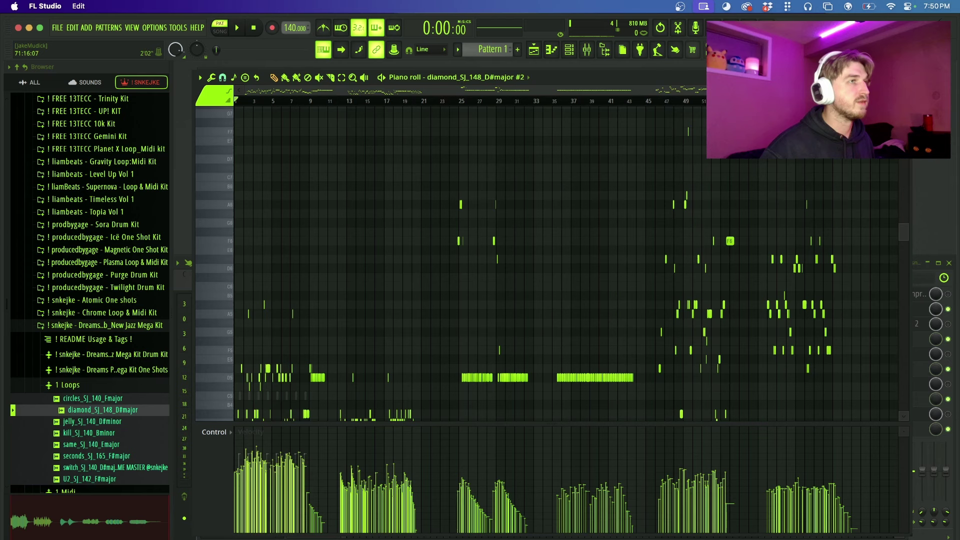
left_click_drag(903, 101, 903, 135)
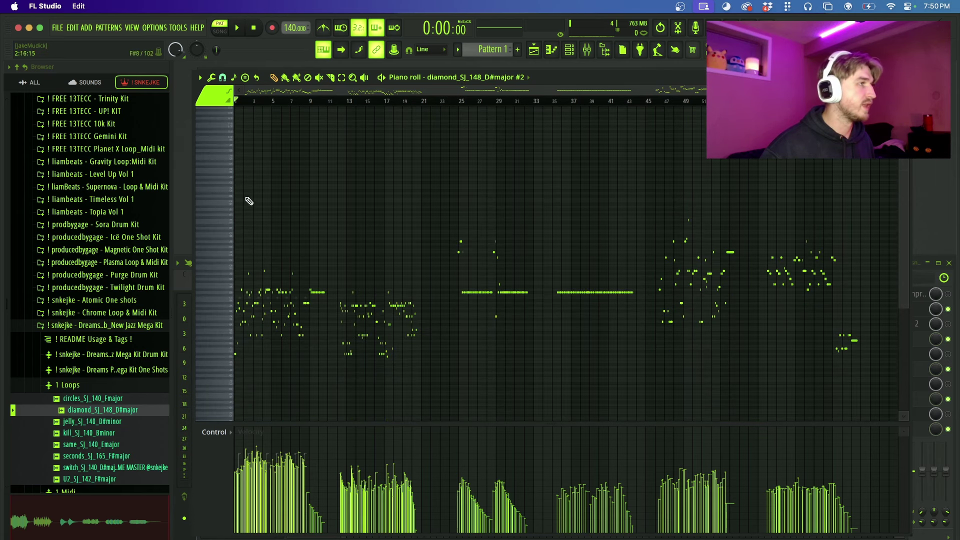
Add an Addictive Keys instrument channel to the channel rack.
left_click(569, 49)
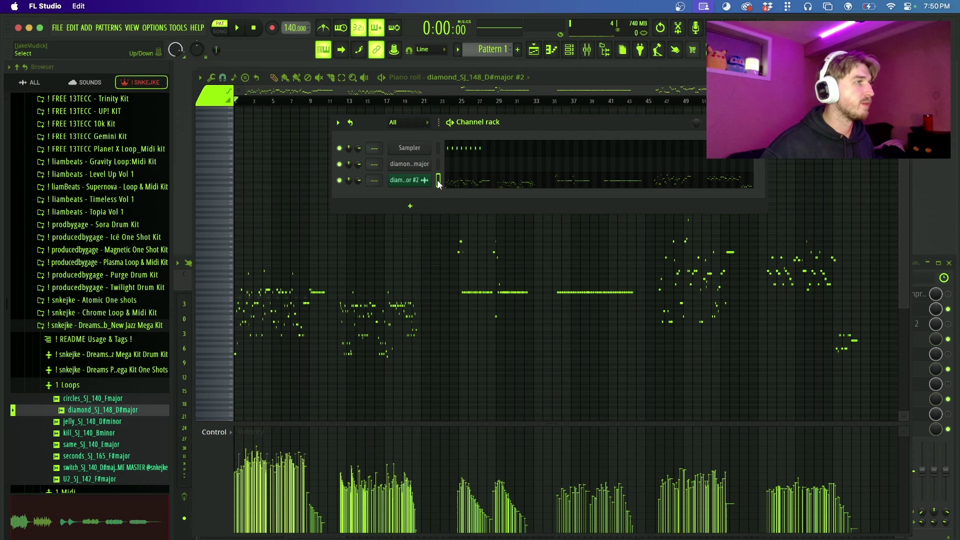
left_click(410, 206)
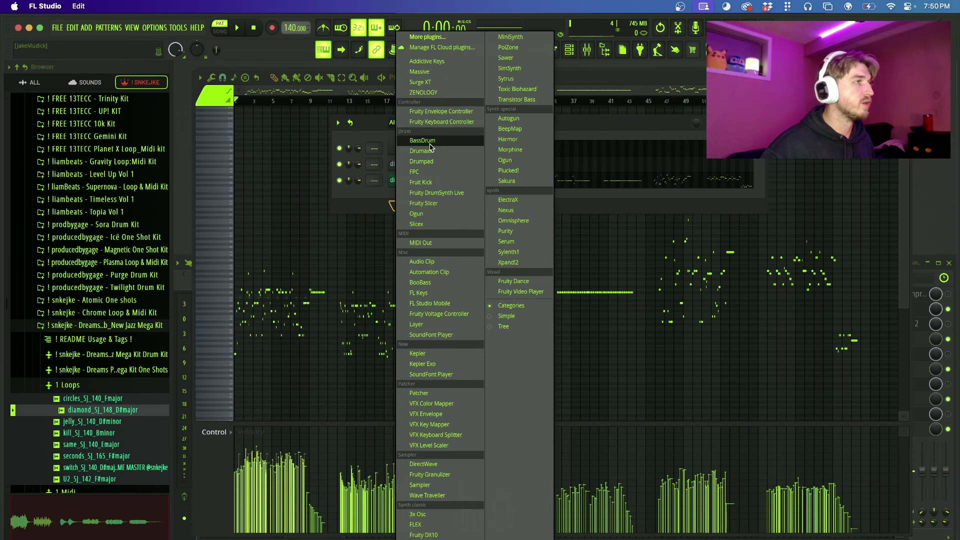
left_click(426, 61)
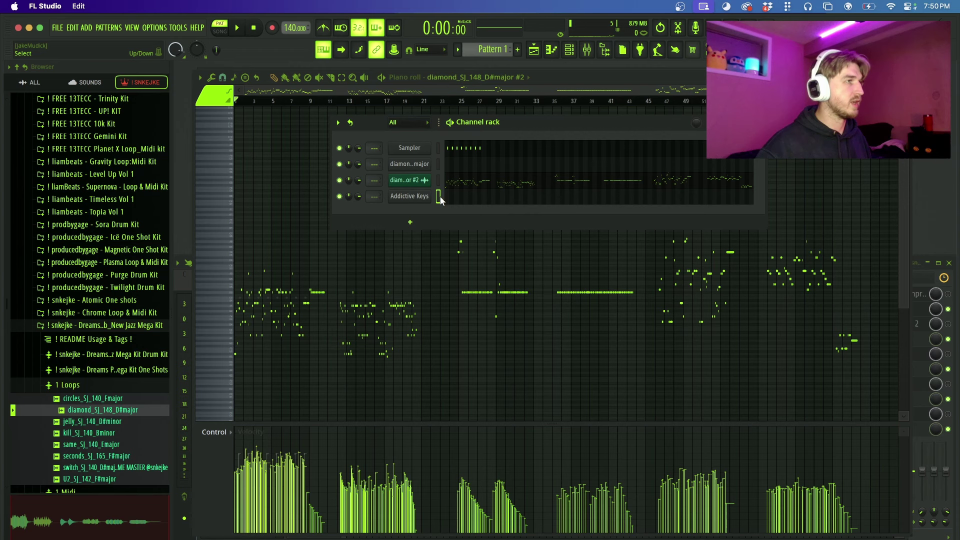
Paste the converted notes into the Addictive Keys channel, open its piano roll and select all the notes.
key("super+v")
left_click(487, 200)
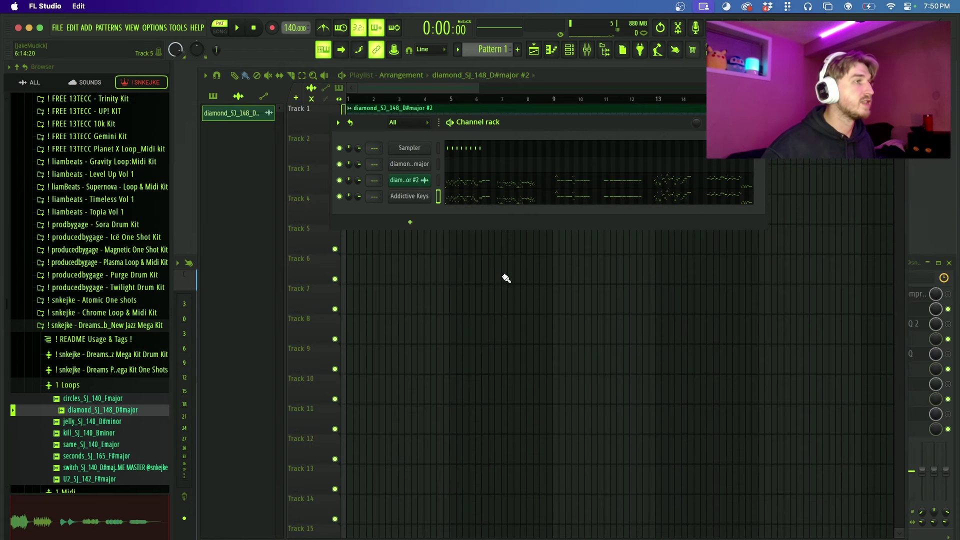
left_click(514, 193)
key("ctrl+a")
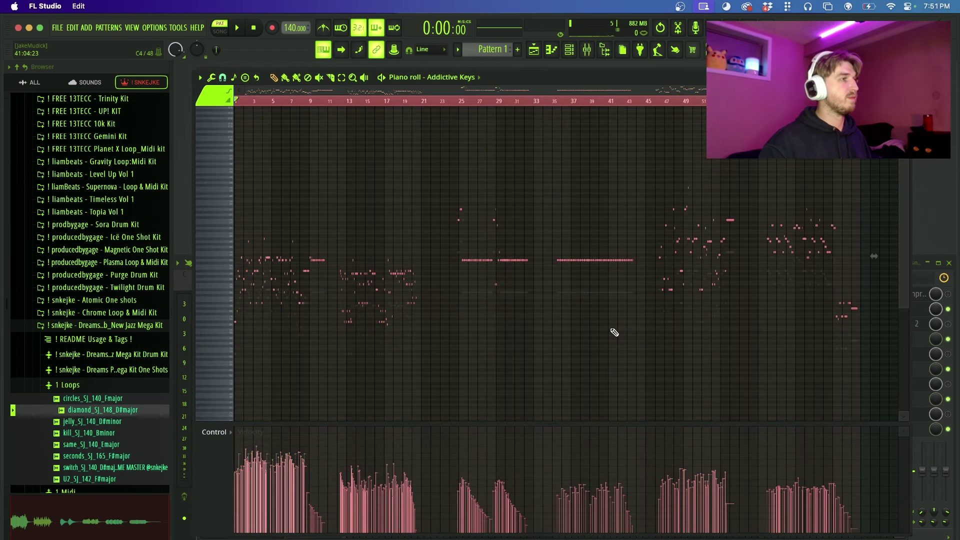
Play the pasted notes on Addictive Keys with the diamond_SJ_148_D#major #2 channel muted, then stop playback.
key("F6")
key("space")
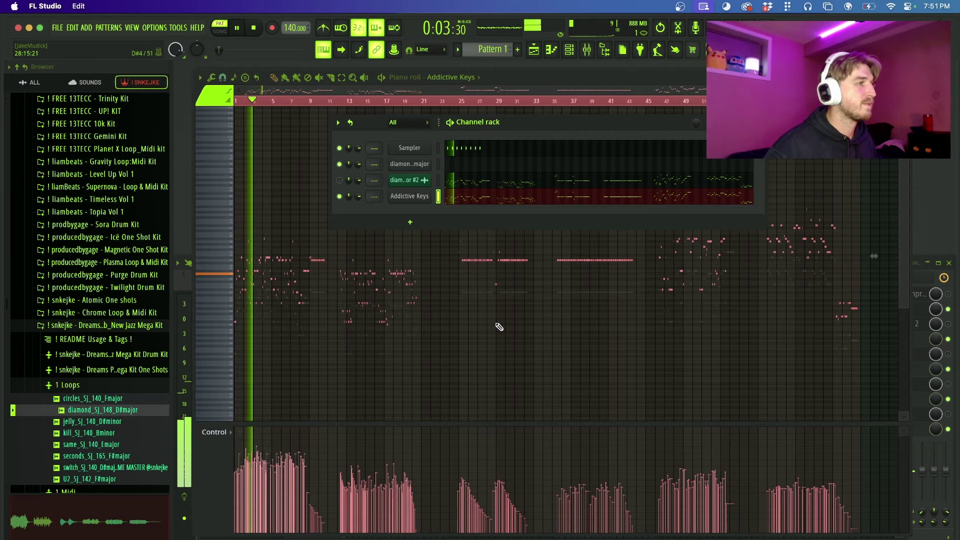
scroll(300, 334, "up", 5, "ctrl")
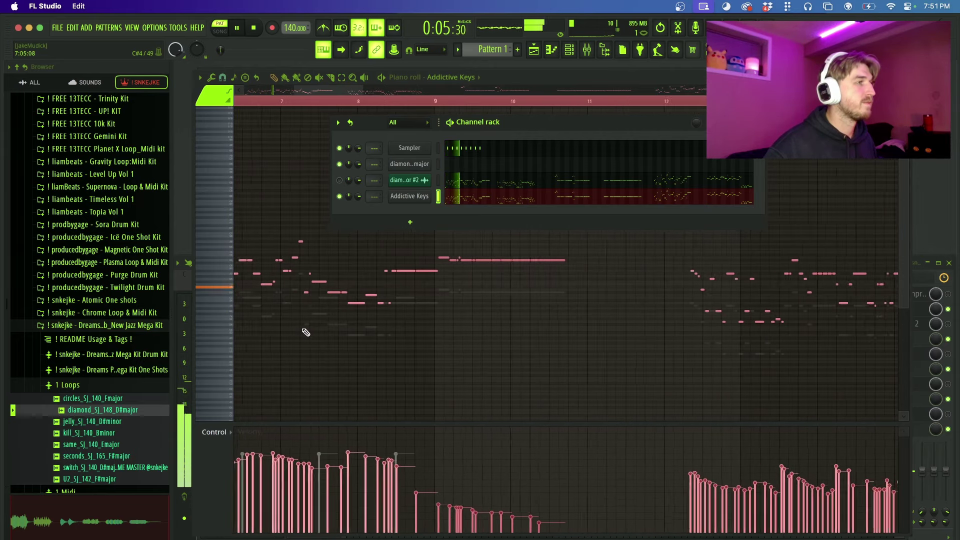
scroll(313, 336, "down", 5, "ctrl")
key("space")
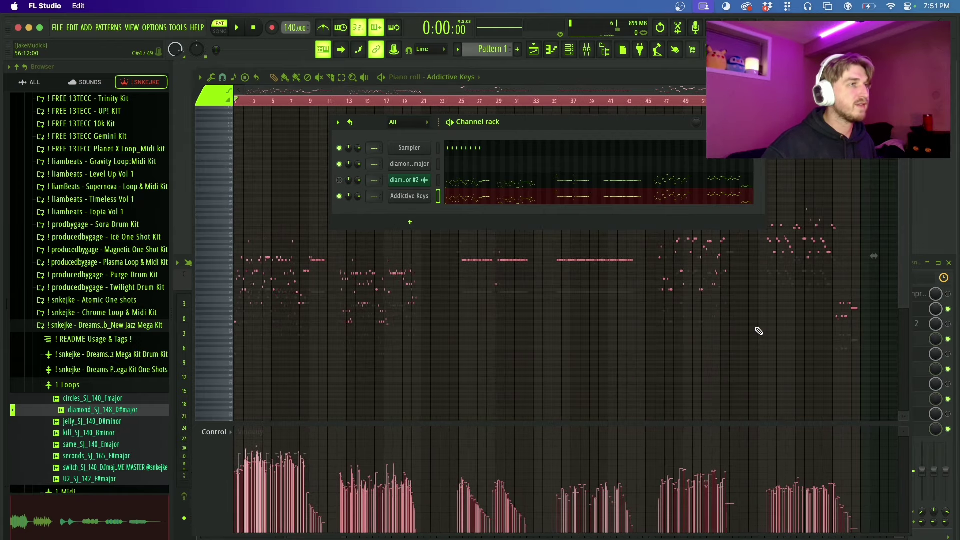
Examine the opening bars of the Addictive Keys piano roll and place the playhead just before bar 25.
left_click(759, 331)
scroll(277, 287, "up", 5)
scroll(345, 98, "up", 2)
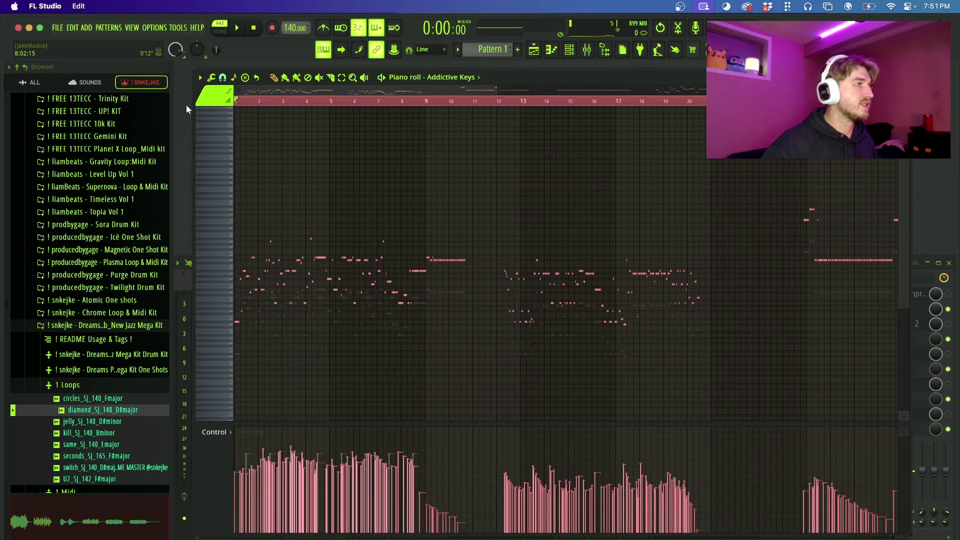
left_click_drag(320, 95, 170, 150)
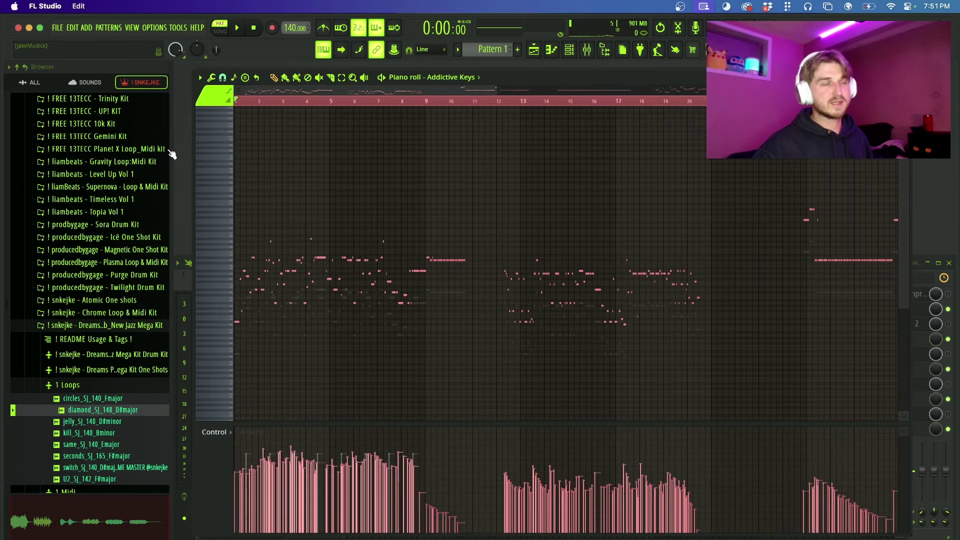
left_click_drag(423, 89, 577, 94)
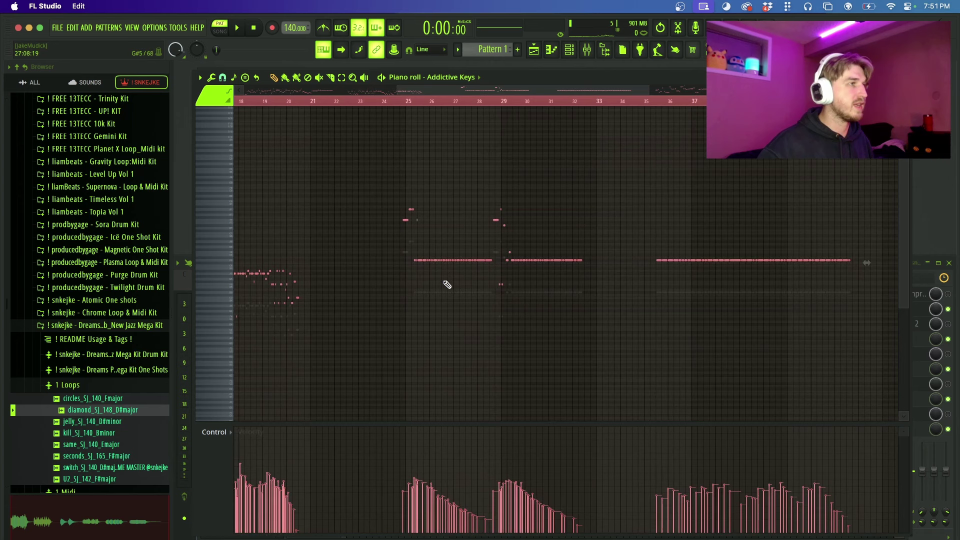
left_click(406, 101)
left_click(400, 102)
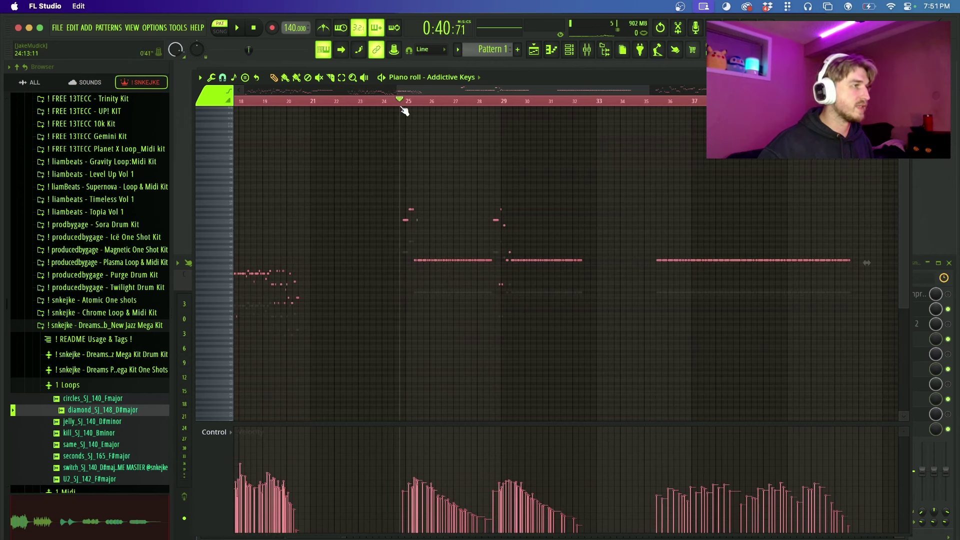
Examine the note groups from bar 25 to the end of the Addictive Keys piano roll and return to the playlist.
left_click_drag(403, 262, 597, 278)
left_click_drag(434, 90, 548, 90)
left_click_drag(608, 259, 841, 355)
left_click_drag(529, 90, 665, 90)
left_click_drag(536, 208, 804, 294)
left_click_drag(688, 268, 766, 320)
scroll(593, 102, "down", 5)
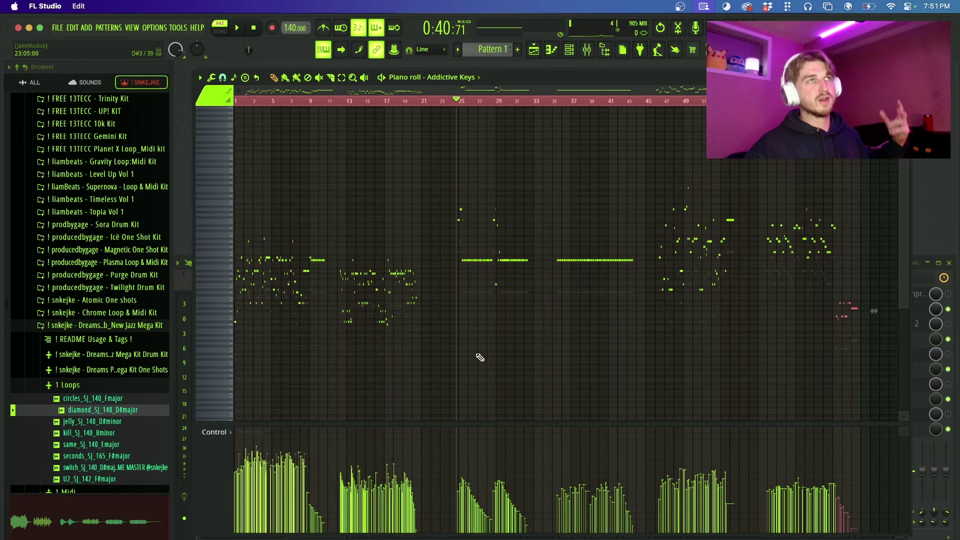
key("F7")
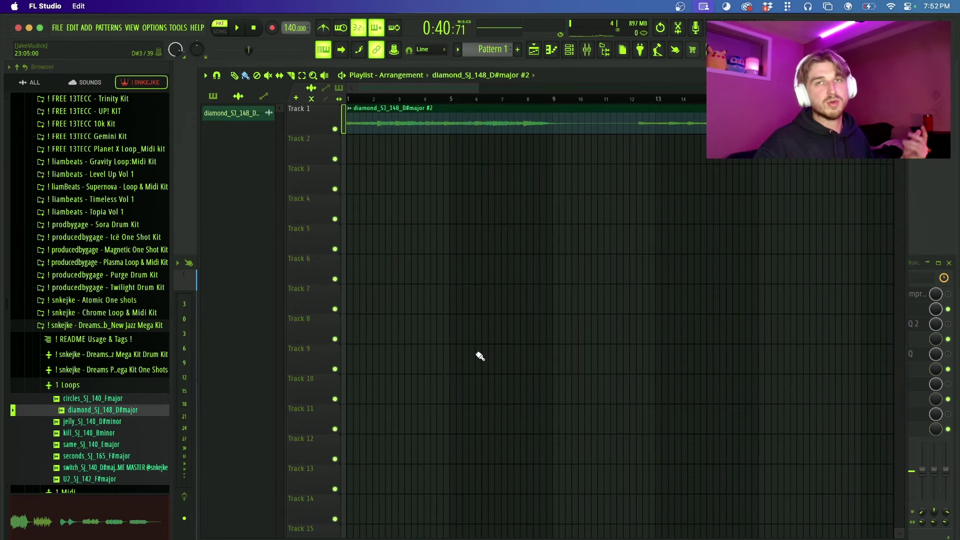
scroll(540, 377, "down", 5)
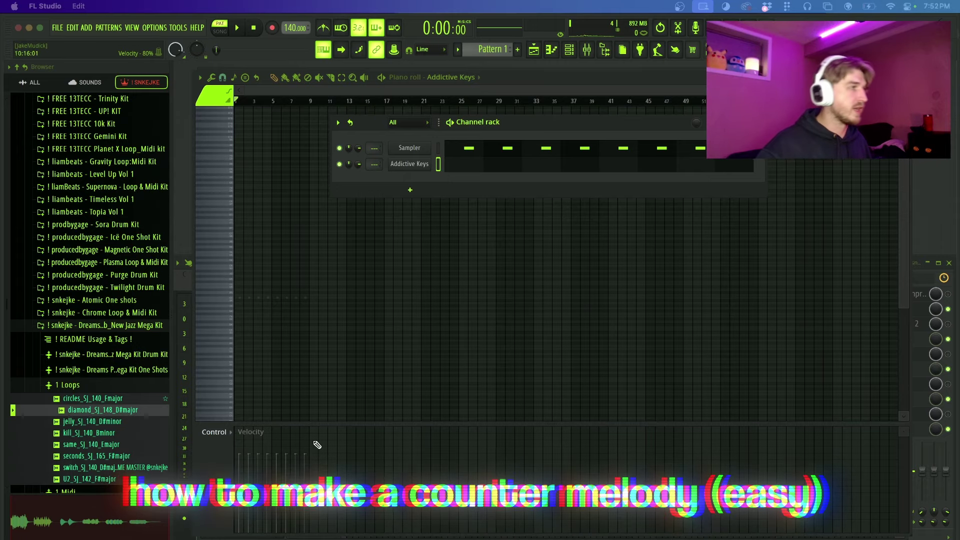
Load the circles_SJ_140_Fmajor file from the kit's 1 Midi folder into the Addictive Keys channel.
left_click(67, 385)
left_click(73, 400)
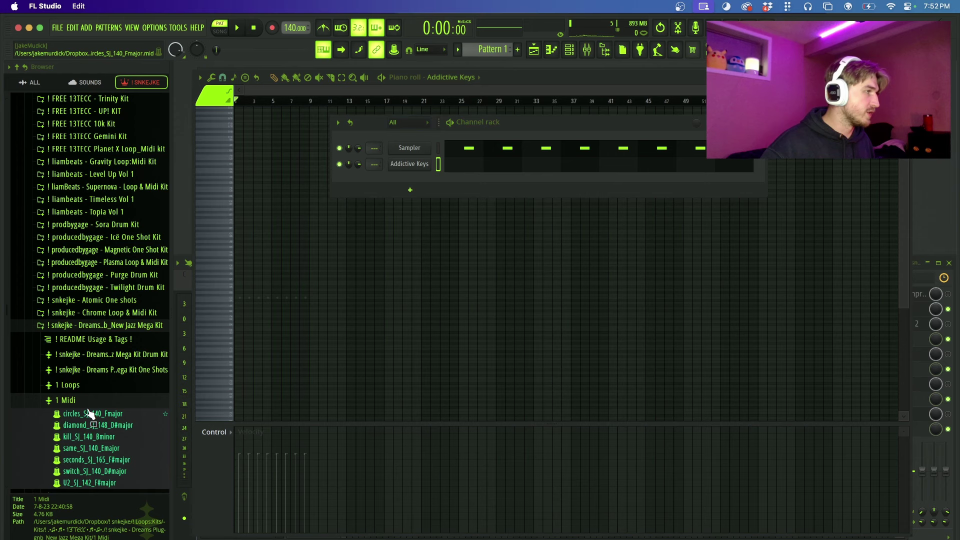
left_click_drag(93, 413, 480, 200)
scroll(337, 296, "down", 2)
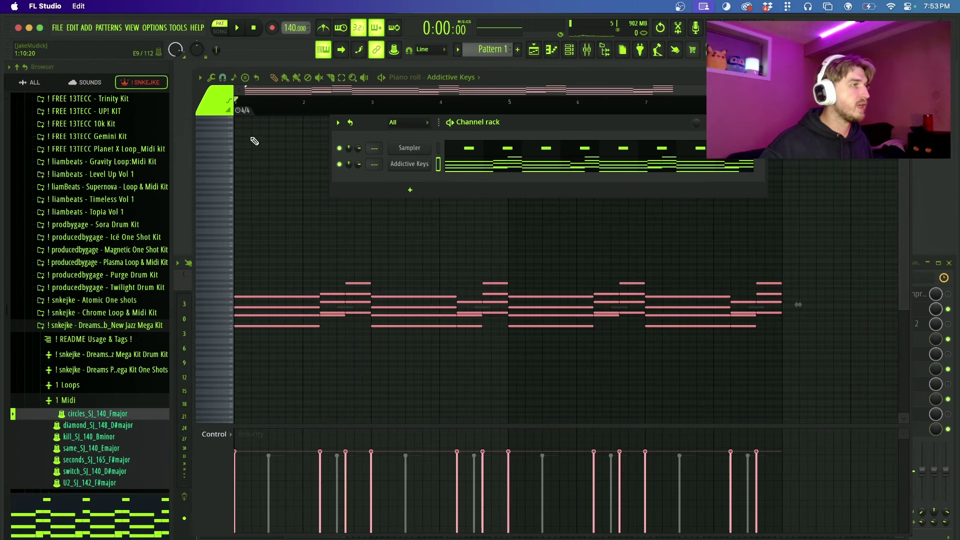
Play back the imported chords in the Addictive Keys piano roll, stop playback and deselect the notes.
key("space")
left_click(503, 349)
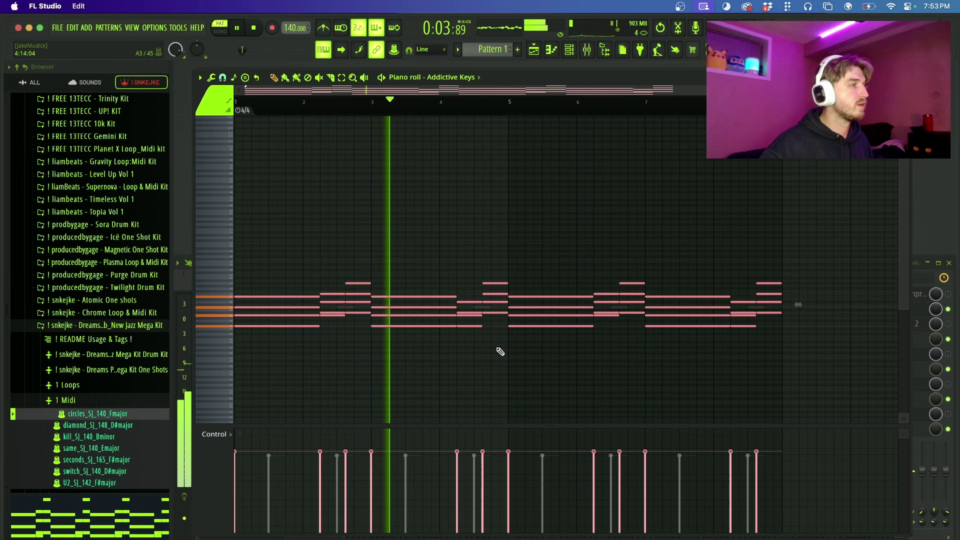
key("space")
right_click(446, 112)
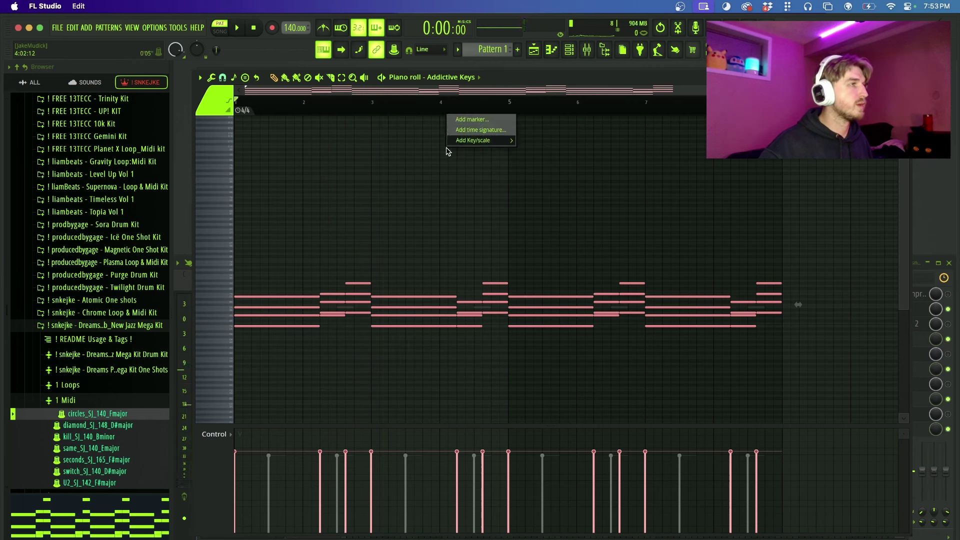
left_click(344, 169)
key("super+d")
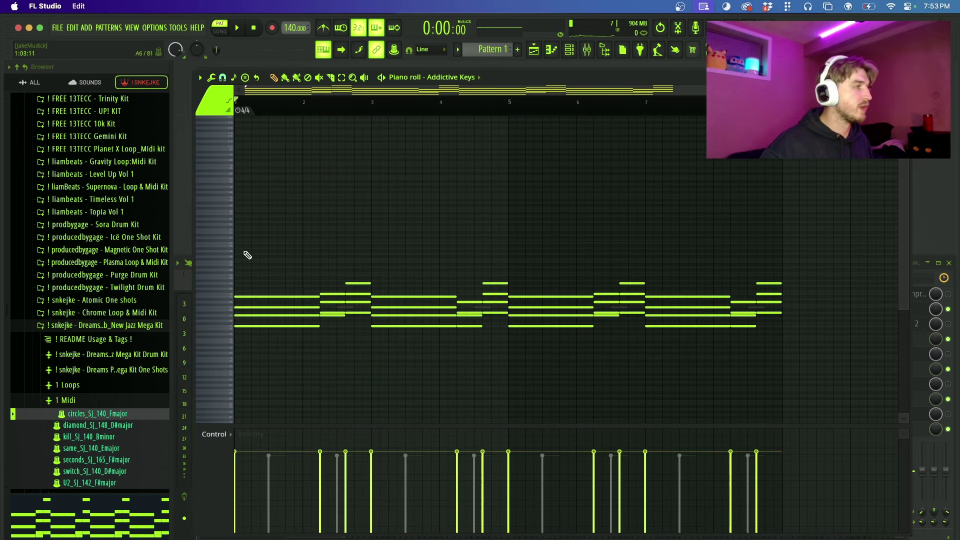
Arpeggiate all the chords in the Normal pattern with an increased time multiplier, accept it and play the result.
left_click_drag(248, 255, 754, 343)
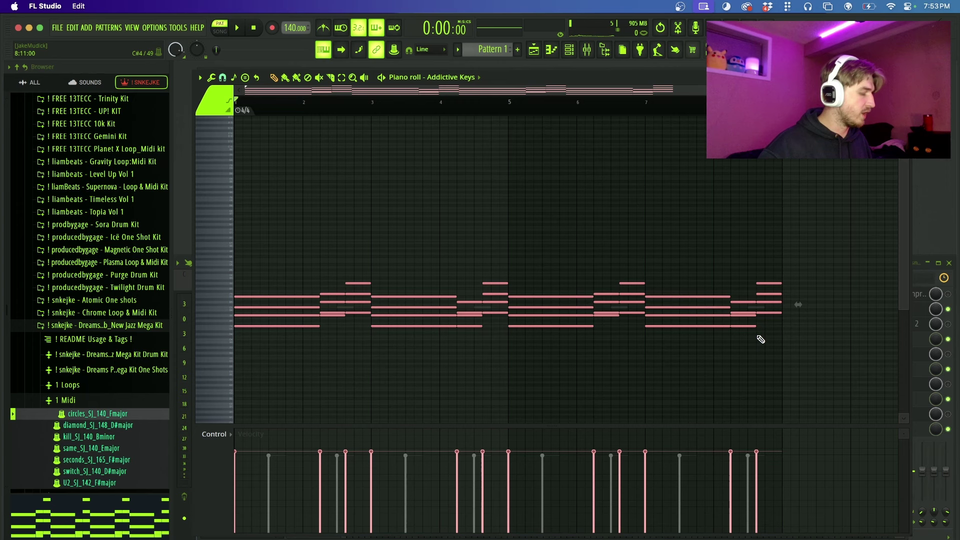
key("alt+a")
left_click_drag(502, 207, 588, 114)
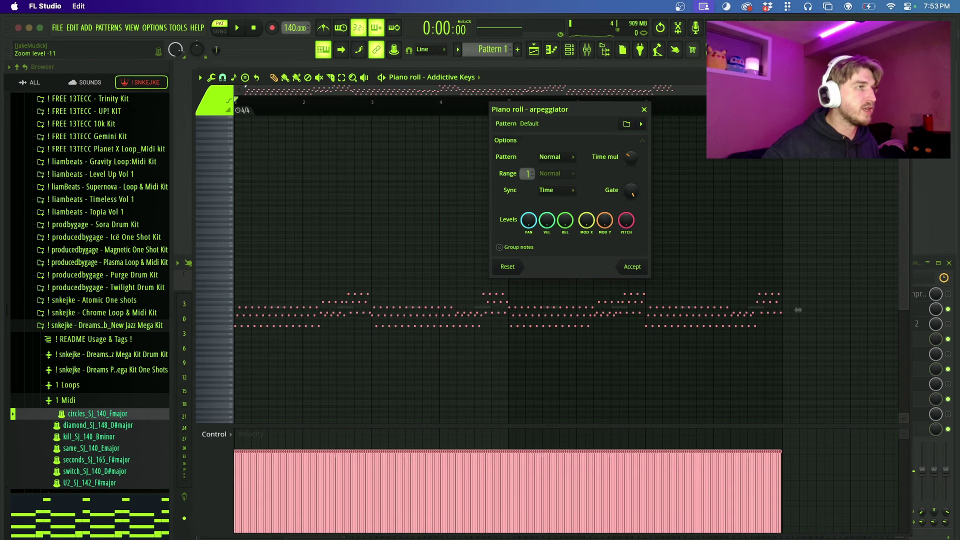
left_click_drag(631, 157, 631, 125)
left_click_drag(631, 157, 631, 171)
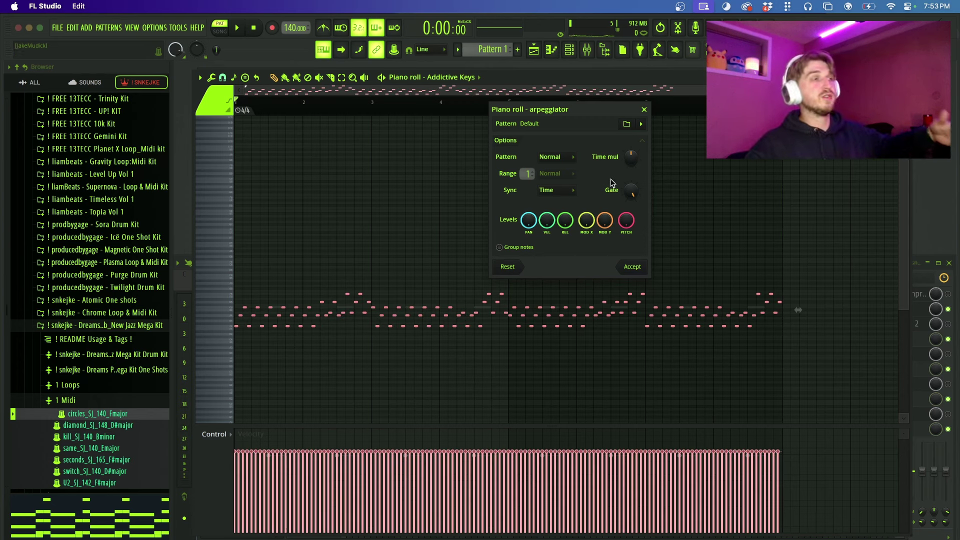
left_click(632, 267)
key("space")
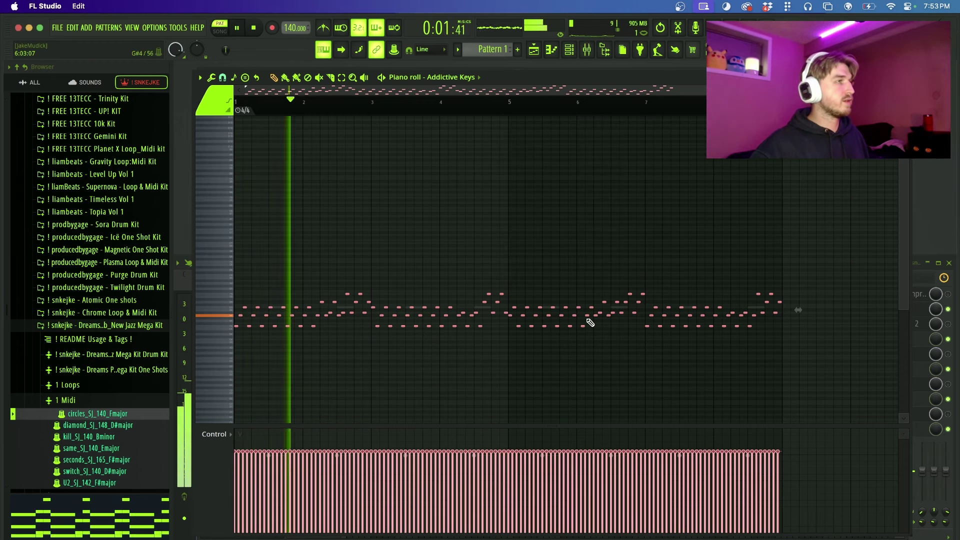
key("space")
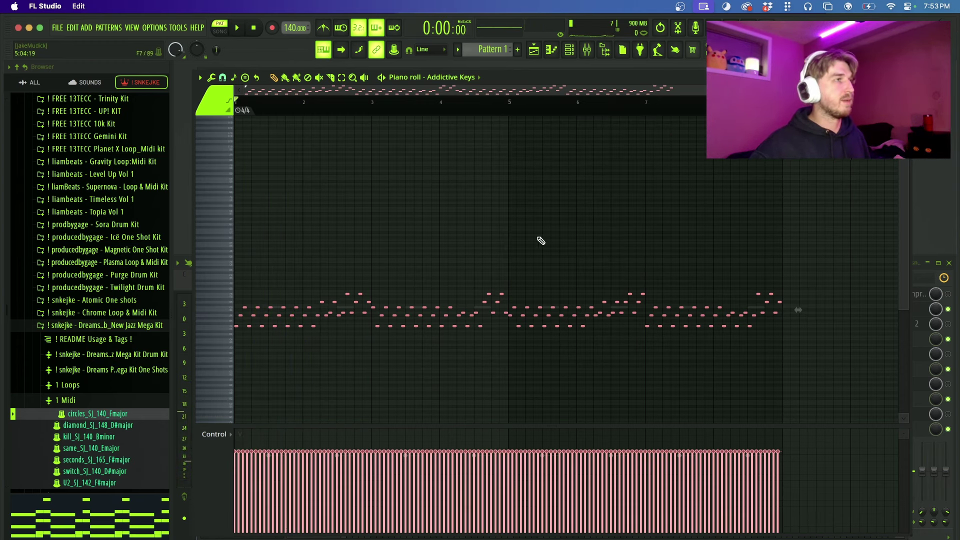
Arpeggiate the whole part with a higher time multiplier for slower, longer notes and audition it.
key("super+a")
key("alt+a")
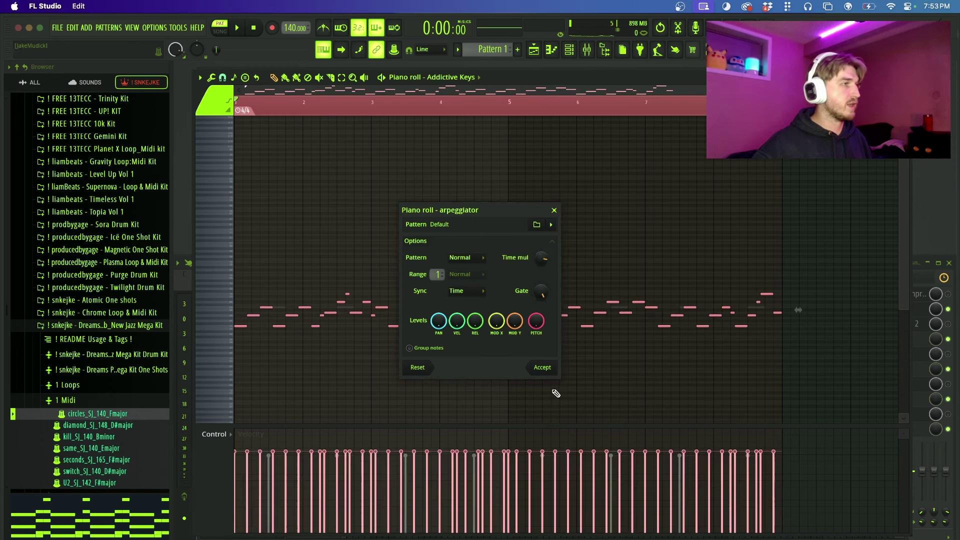
key("space")
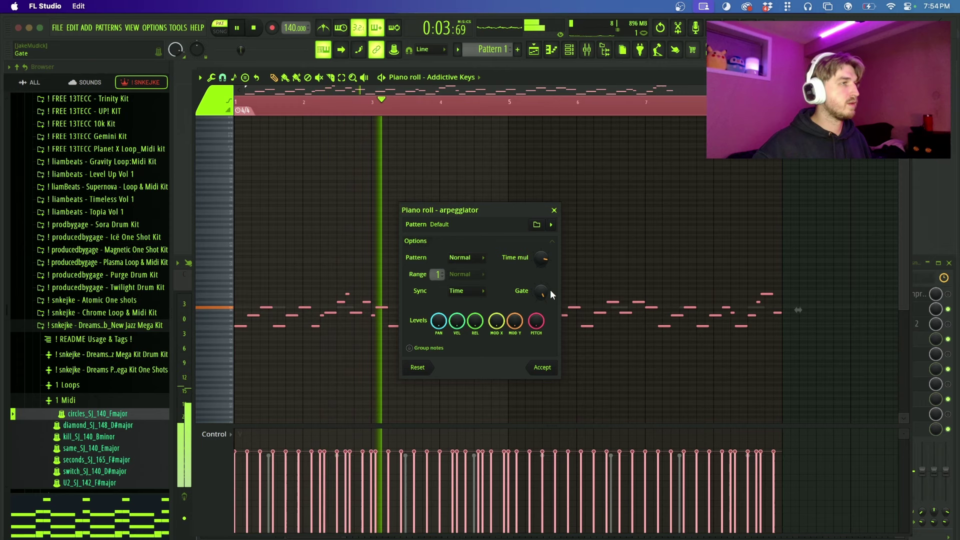
key("space")
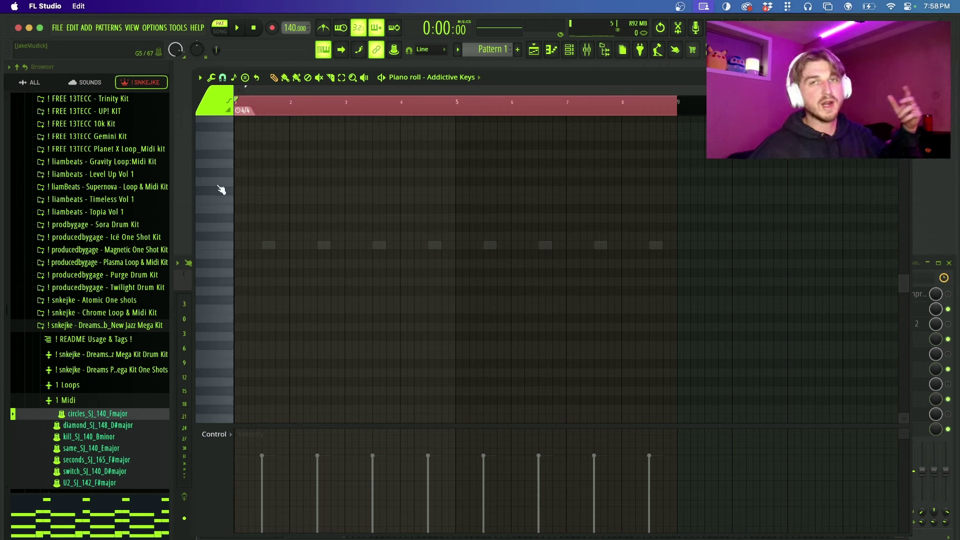
Set the piano roll's key labels to show all notes.
left_click(200, 77)
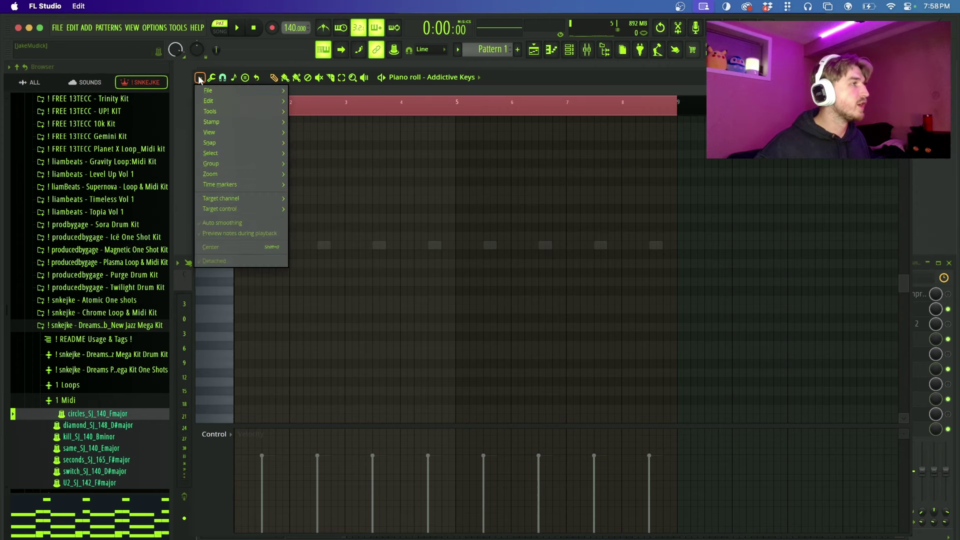
mouse_move(235, 132)
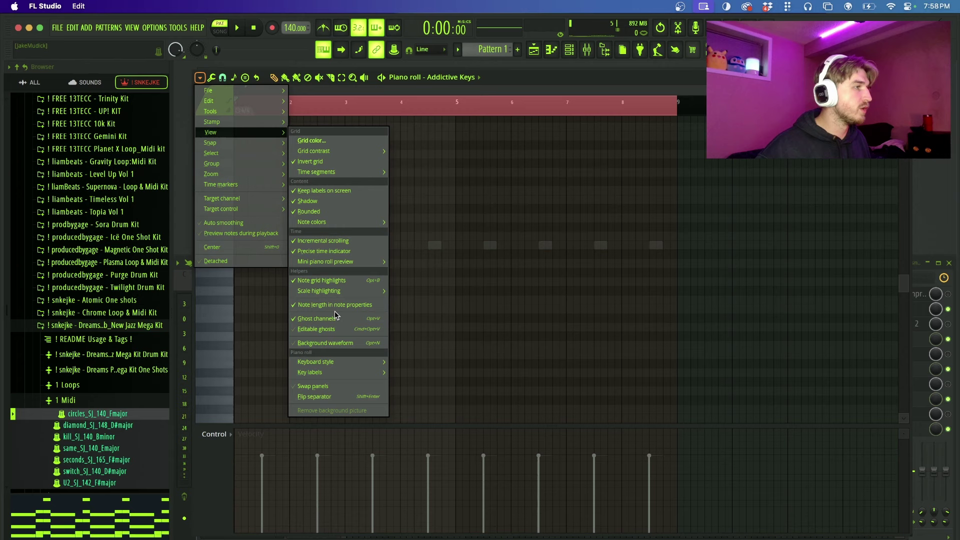
mouse_move(350, 372)
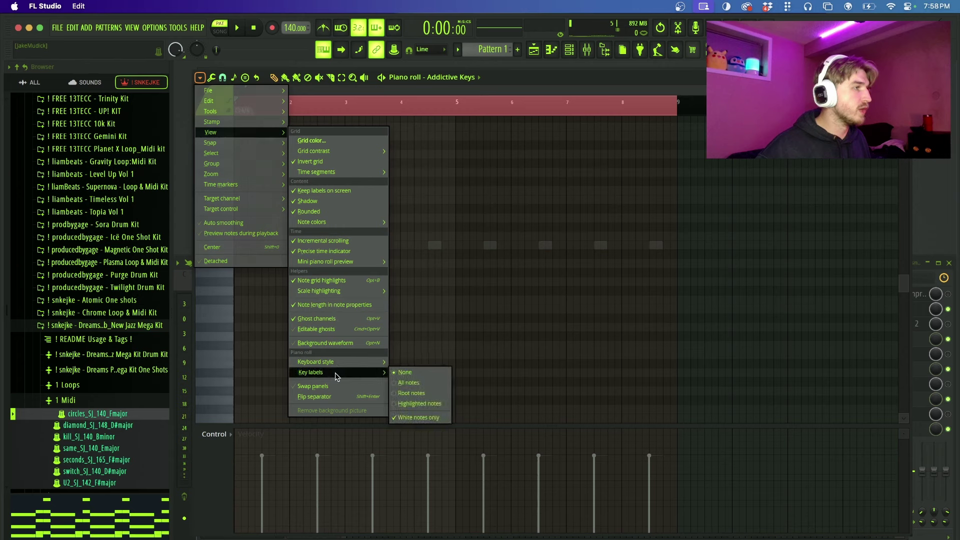
left_click(436, 382)
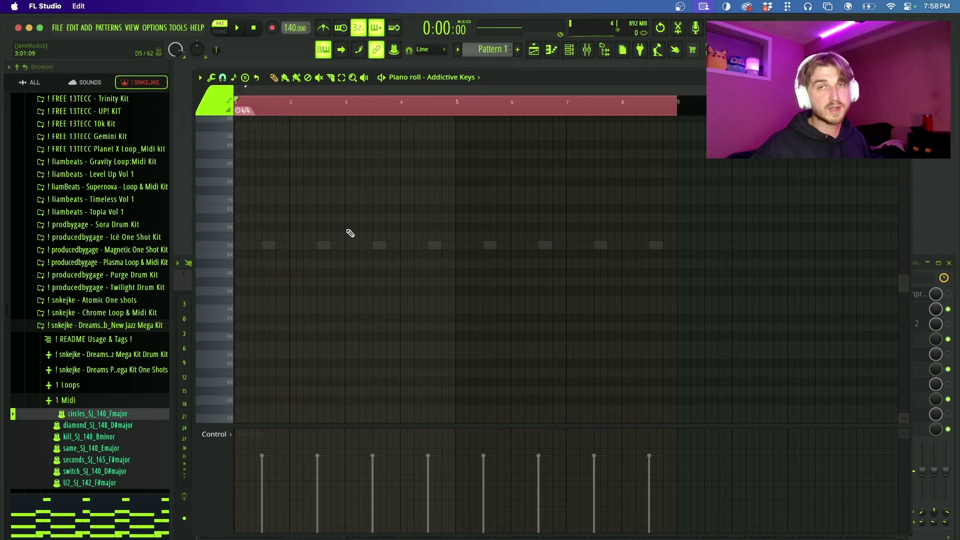
Switch through the piano roll's Select, Zoom and Delete tools and return to the Draw tool.
scroll(571, 303, "up", 5)
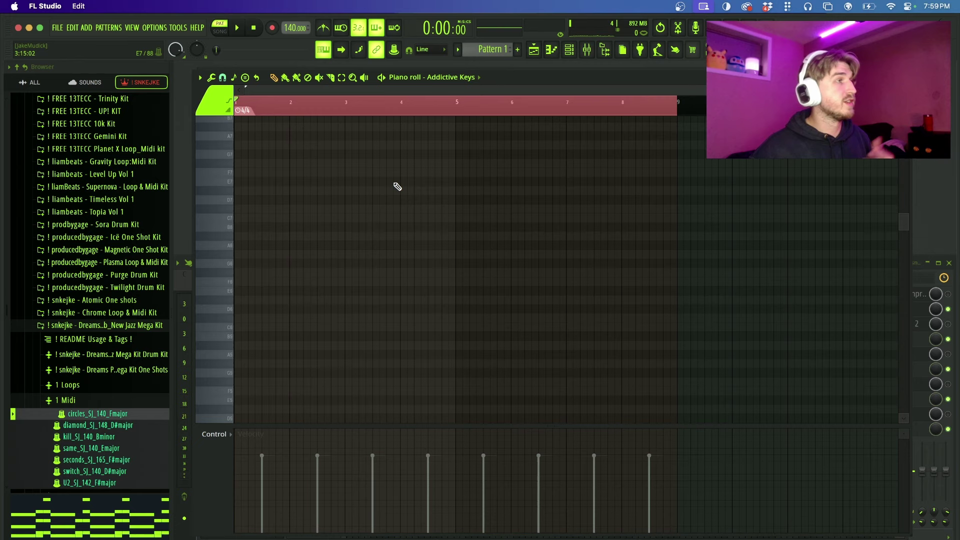
key("n")
key("e")
key("z")
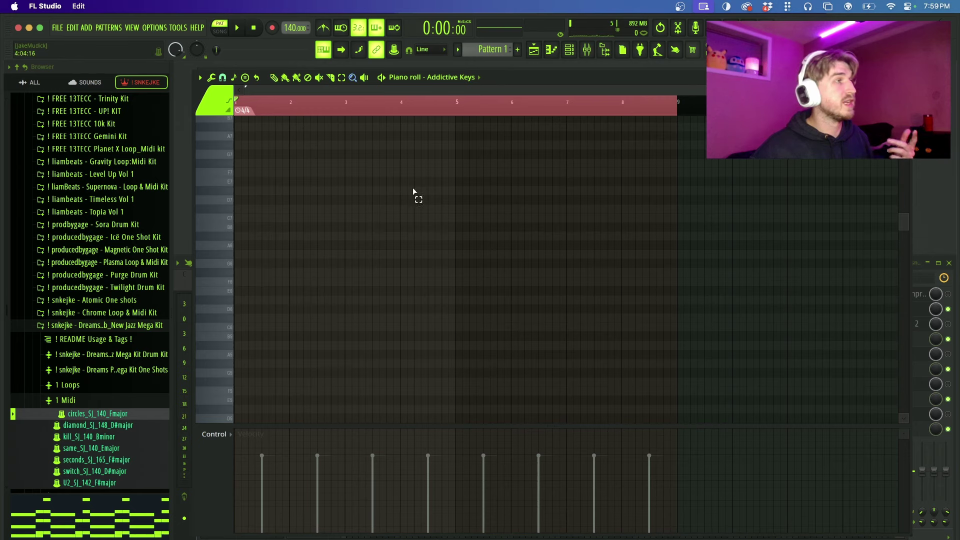
key("d")
key("p")
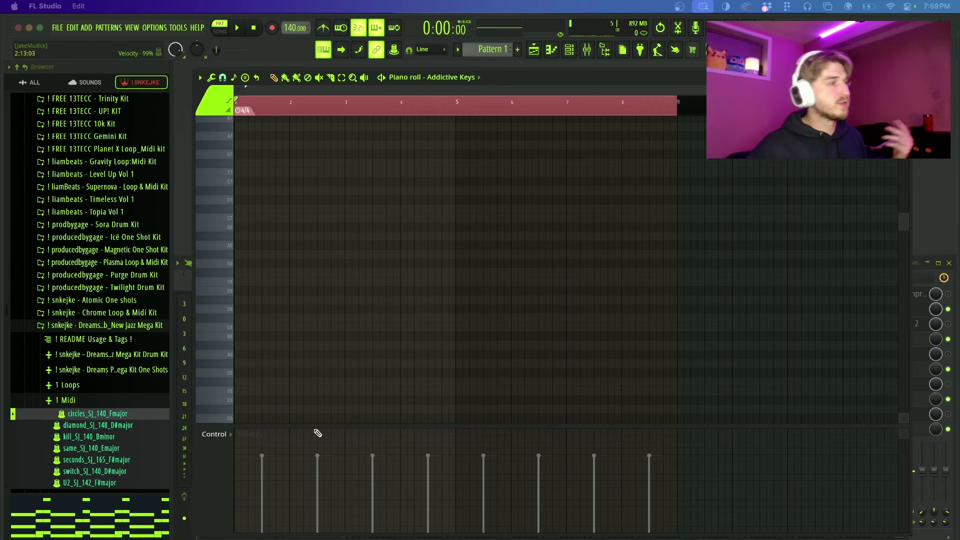
Open the Drum Kit's 808s folder and drop the brkyosht 808 sample onto the Addictive Keys piano roll.
left_click(102, 399)
left_click(118, 356)
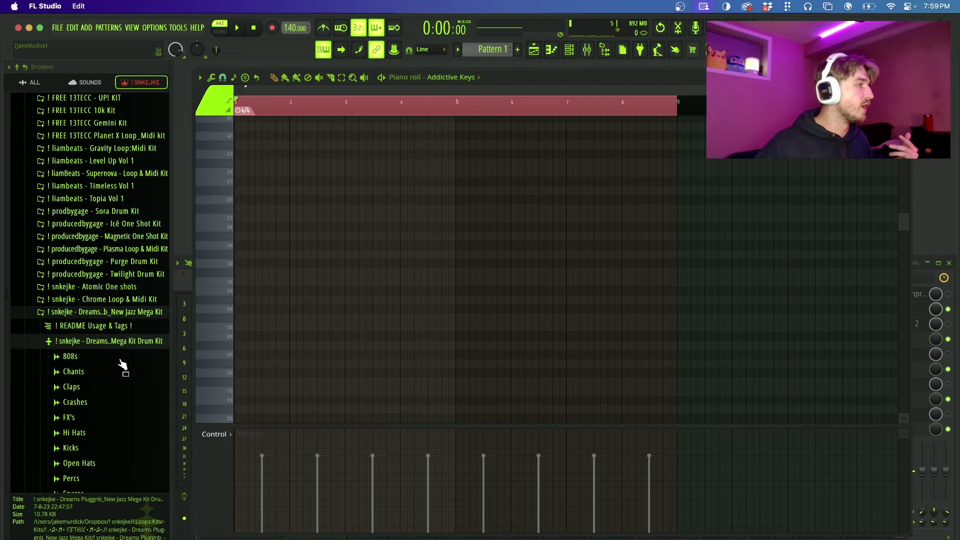
left_click(91, 354)
left_click_drag(100, 233, 380, 220)
right_click(376, 218)
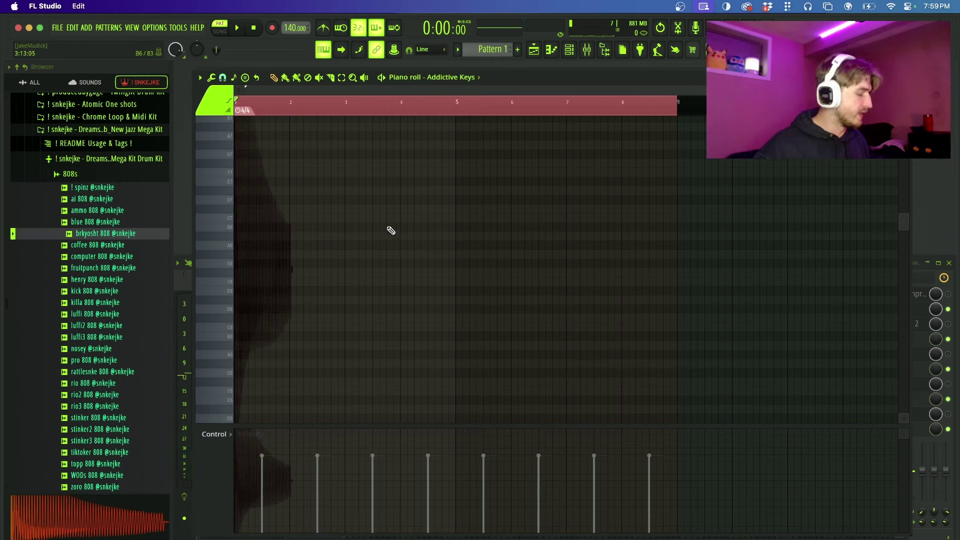
Try to undo dropping the brkyosht 808 sample onto the piano roll.
key("super+z")
key("super+z")
key("super+z")
key("super+z")
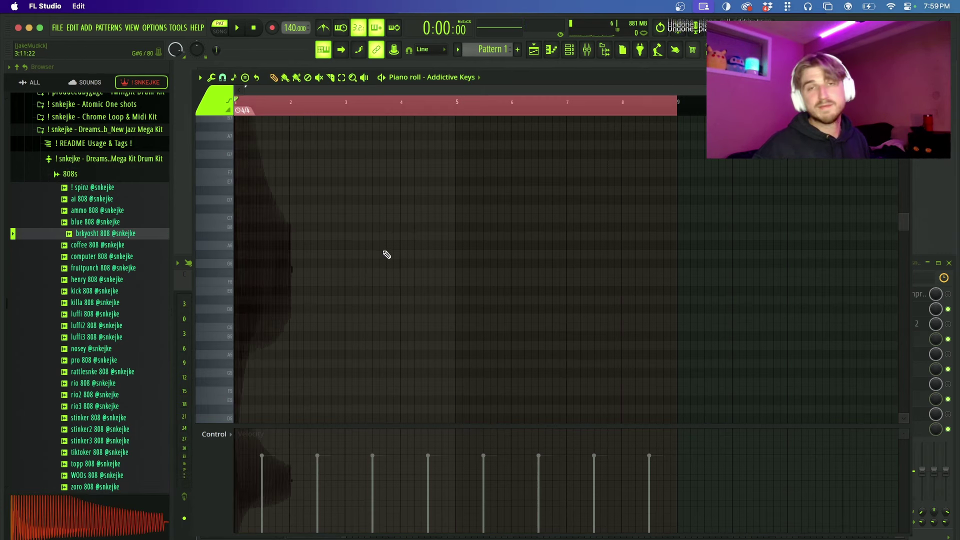
Turn off the background waveform display in the piano roll.
left_click(200, 77)
mouse_move(205, 89)
mouse_move(232, 132)
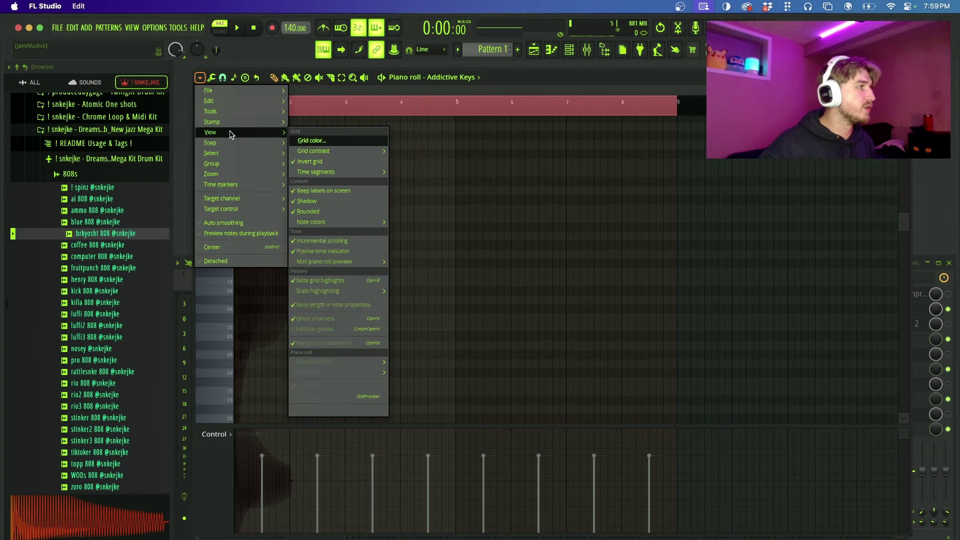
left_click(353, 343)
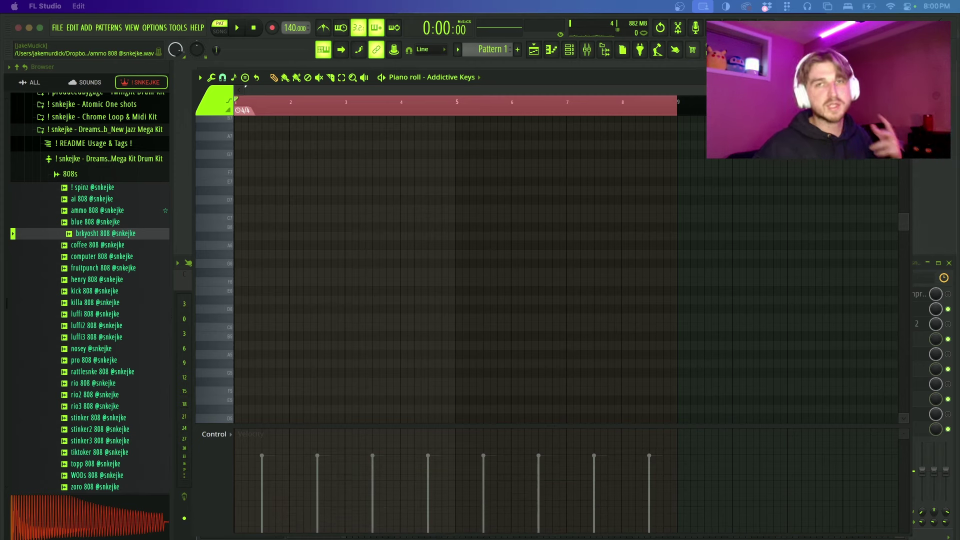
Try to dump the last 30 minutes of the score log to the selected pattern.
left_click(180, 28)
mouse_move(233, 194)
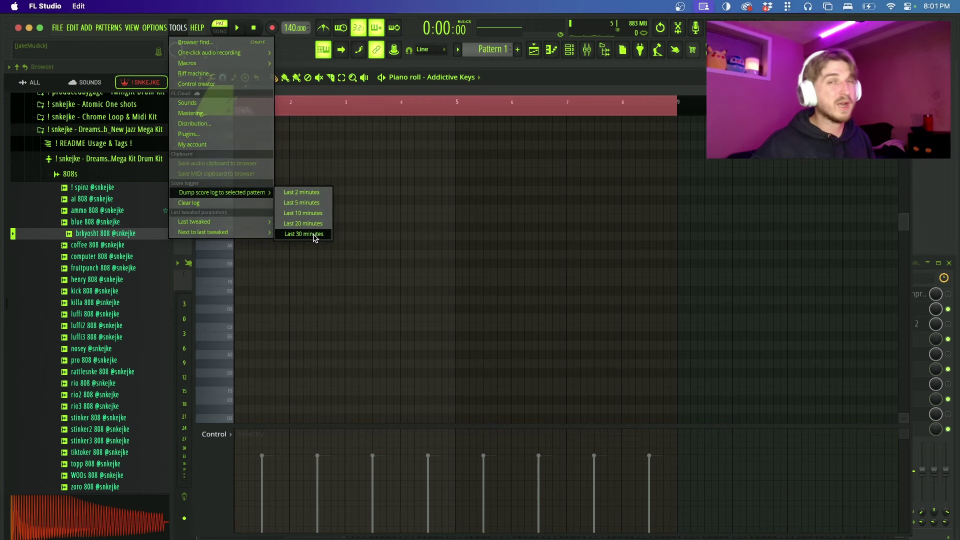
left_click(304, 234)
left_click(553, 330)
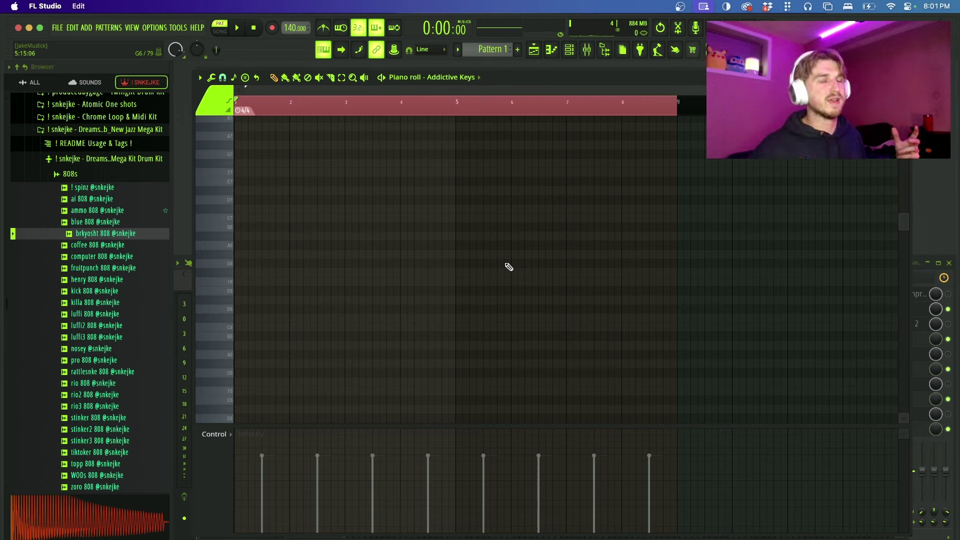
Dump the last 5 minutes of the score log to the selected pattern.
left_click(178, 28)
mouse_move(253, 192)
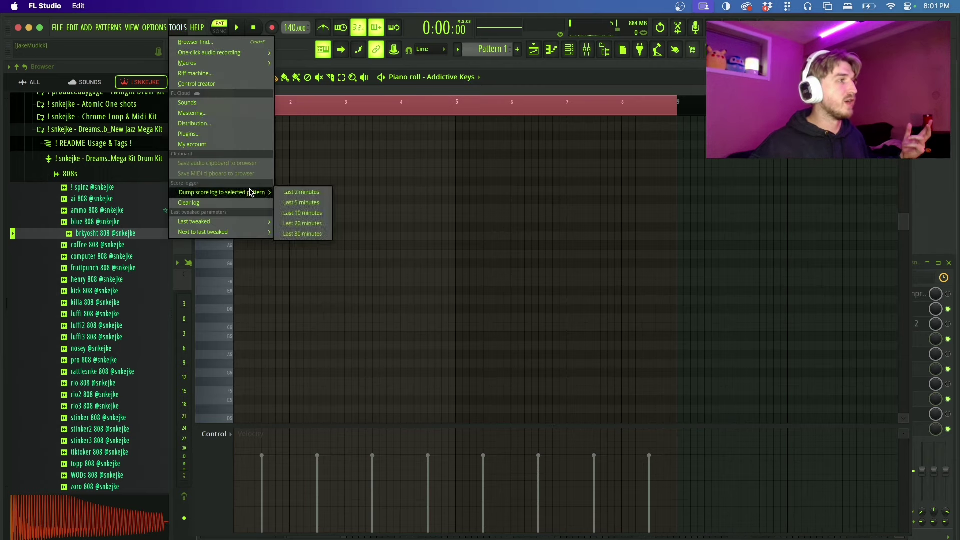
left_click(299, 203)
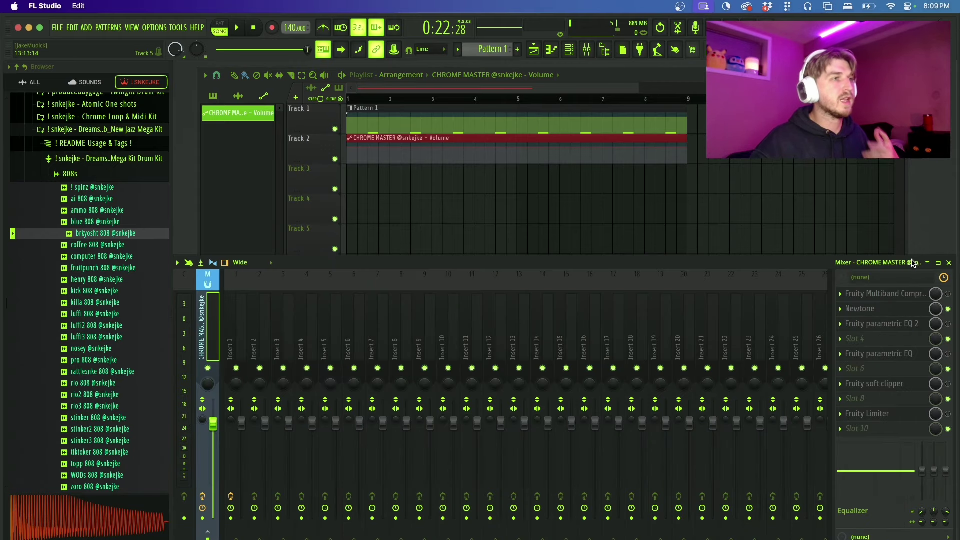
Load Fruity Parametric EQ 2 into the second effect slot of mixer track Insert 1.
left_click(243, 313)
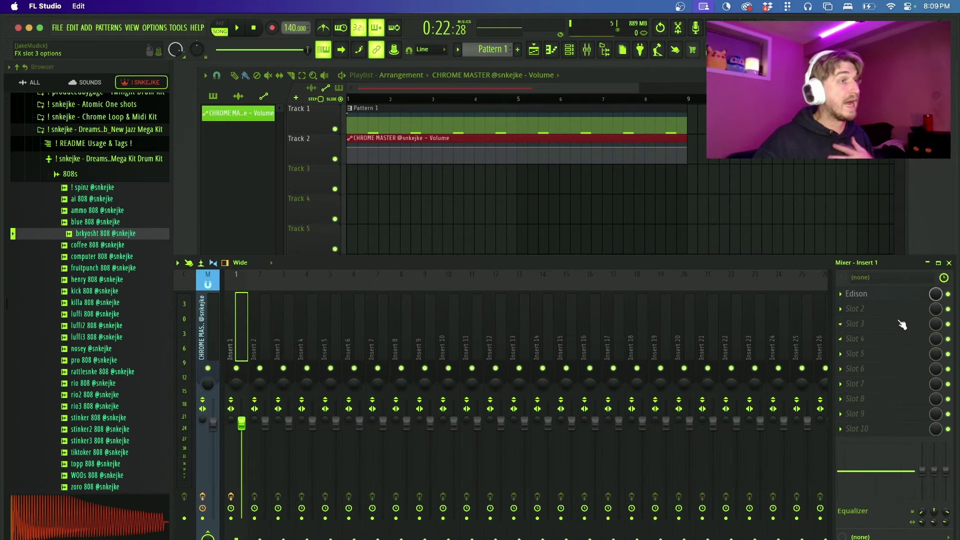
left_click(875, 310)
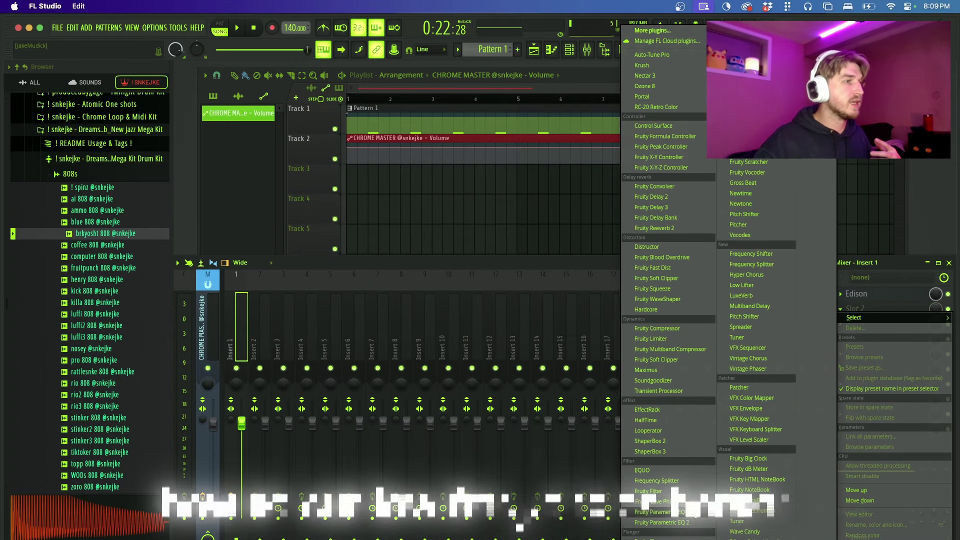
left_click(670, 522)
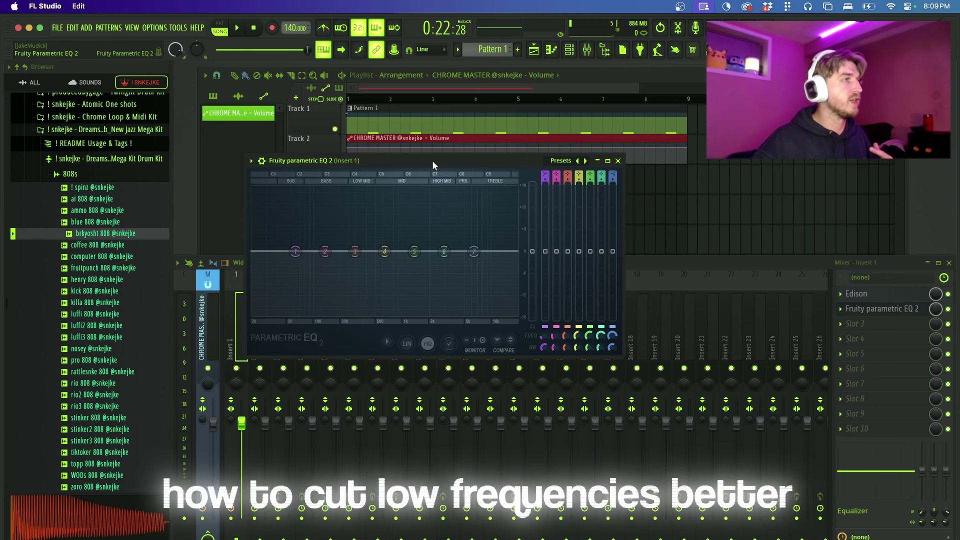
Pull EQ bands 1 and 7 down to the lowest level to roll off the lows and highs.
left_click_drag(436, 265, 450, 328)
left_click_drag(614, 265, 601, 329)
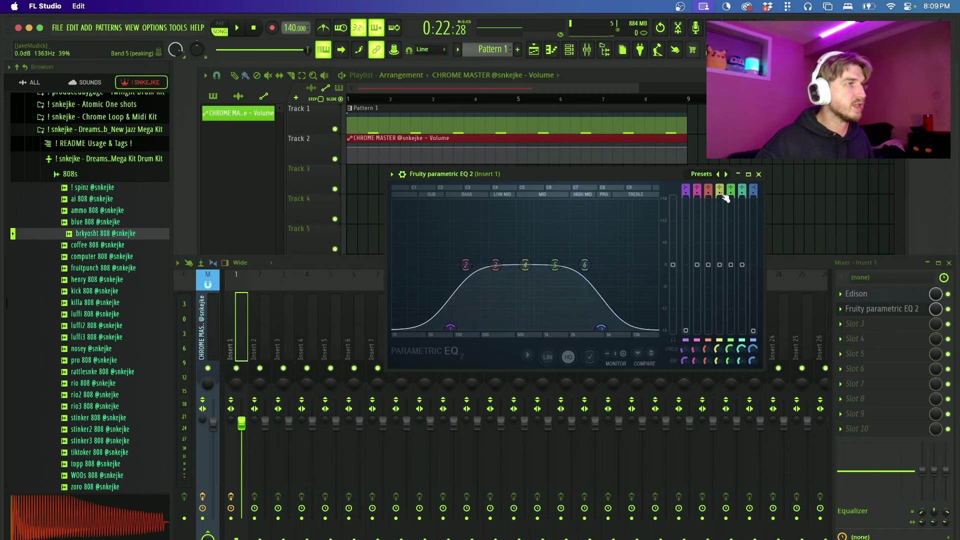
Load the 40Hz + 18kHz cut preset in Fruity Parametric EQ 2 on Insert 1.
left_click(701, 174)
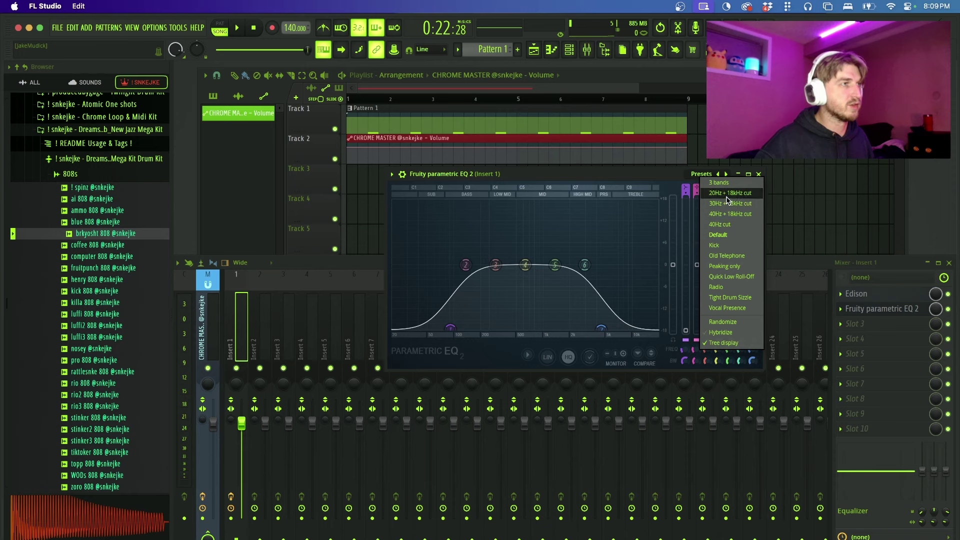
left_click(730, 214)
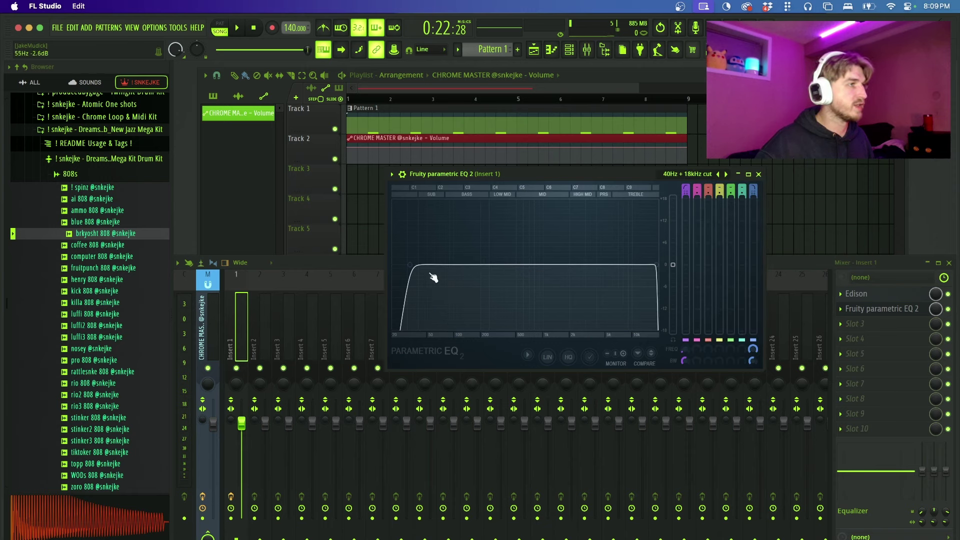
left_click_drag(433, 278, 538, 278)
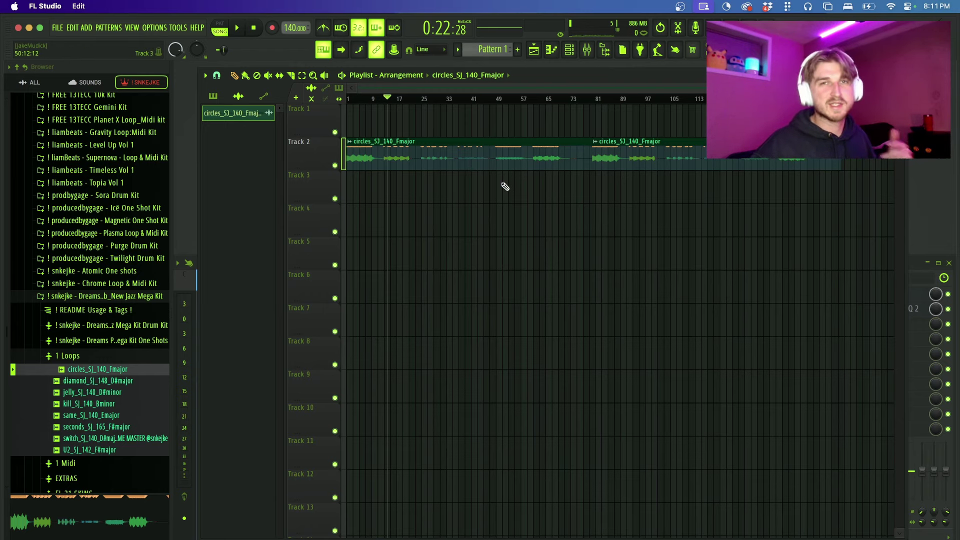
Examine the gap between the two circles_SJ_140_Fmajor clips on Track 2 around bar 80 of the playlist.
scroll(540, 196, "up", 8)
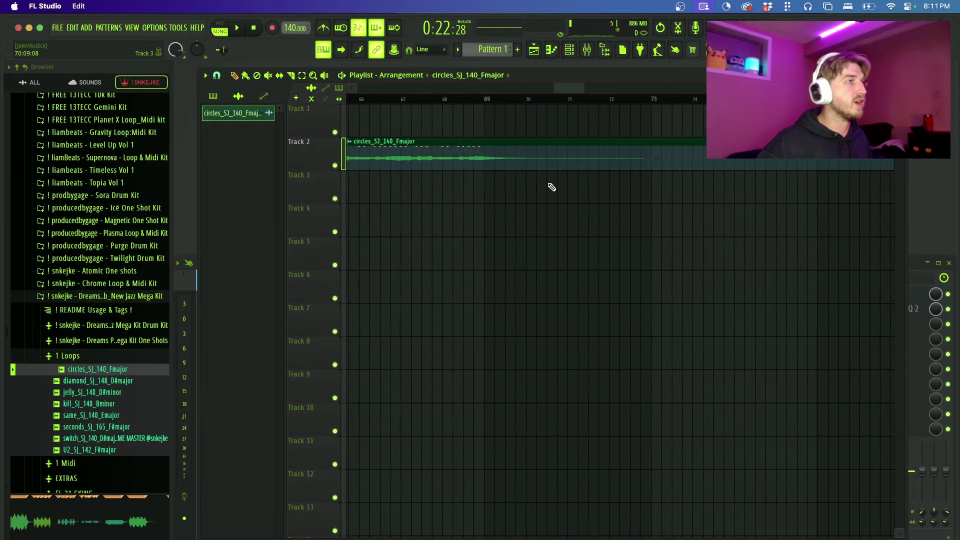
scroll(637, 197, "up", 8)
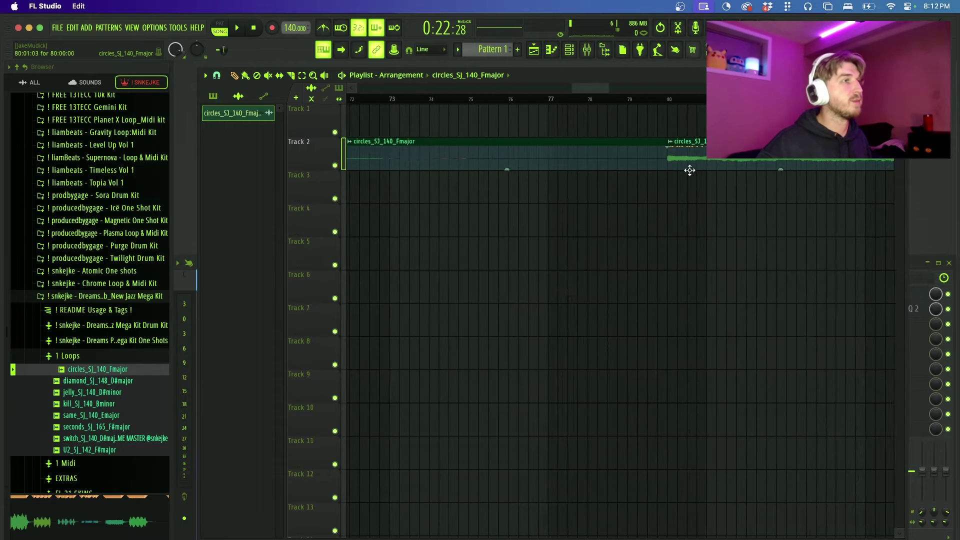
scroll(617, 185, "up", 3)
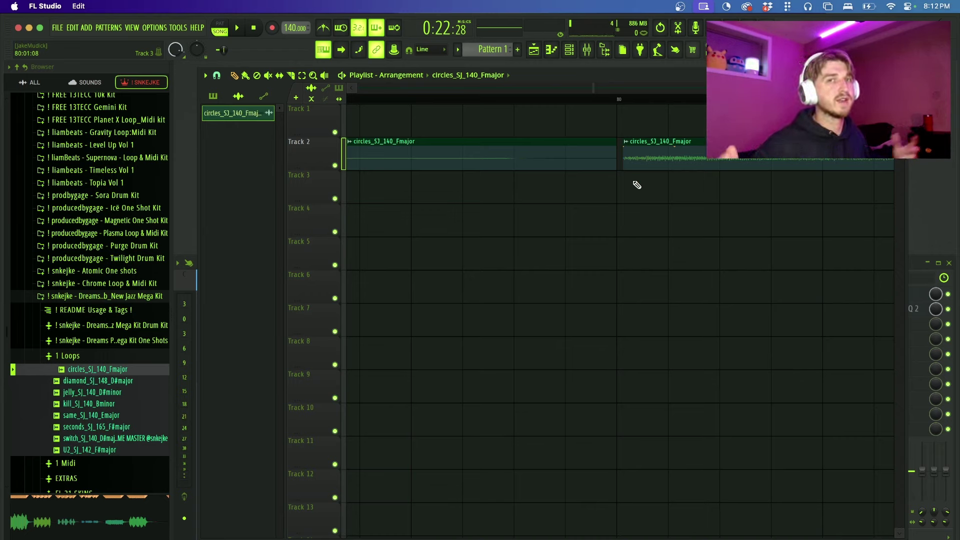
scroll(650, 220, "right", 10)
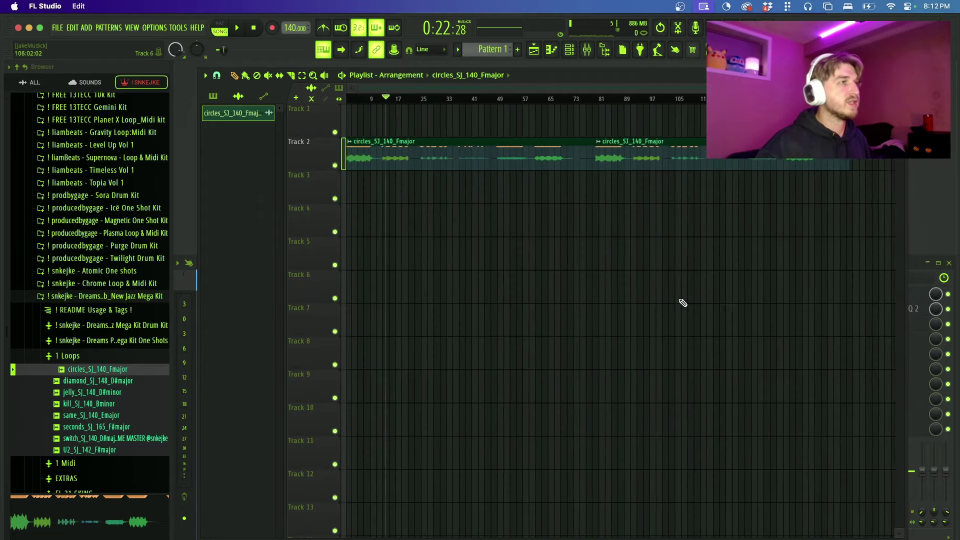
scroll(367, 196, "down", 10)
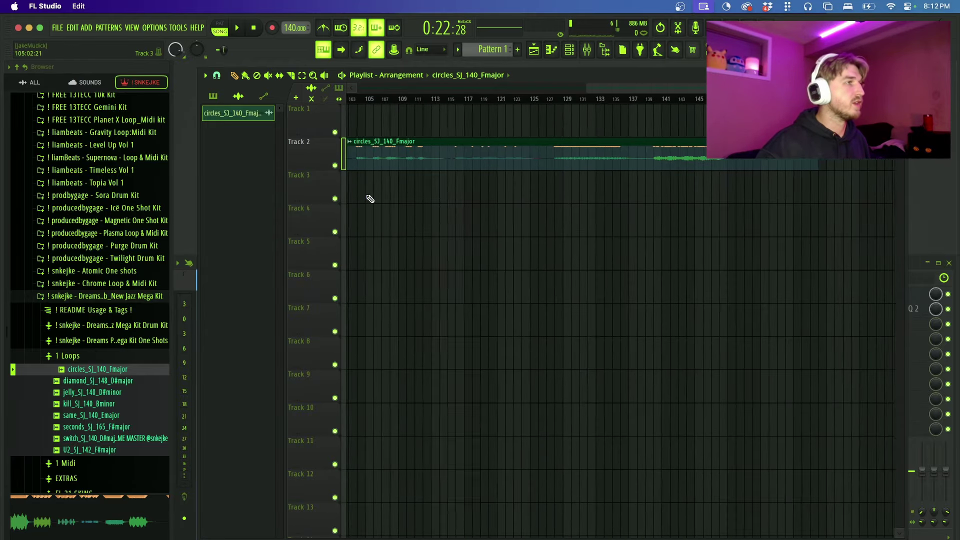
scroll(369, 163, "up", 8)
scroll(568, 223, "right", 15)
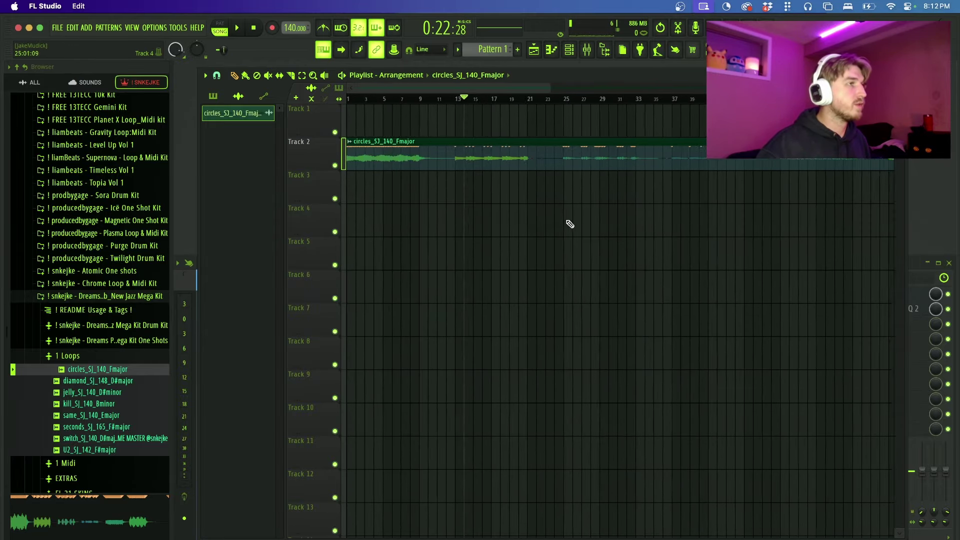
scroll(594, 185, "up", 5)
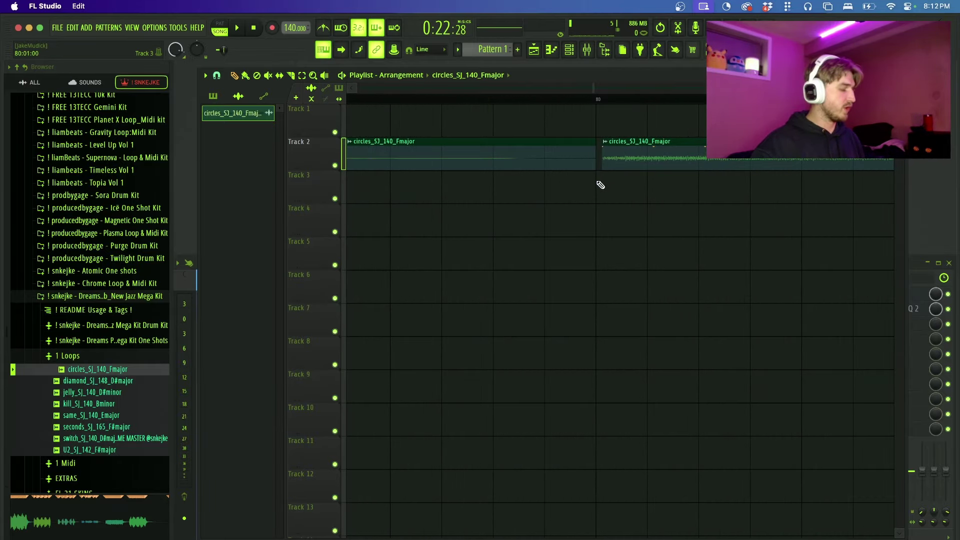
Select all clips in the playlist and quick quantize their start times to close the gap at bar 80.
key("super+a")
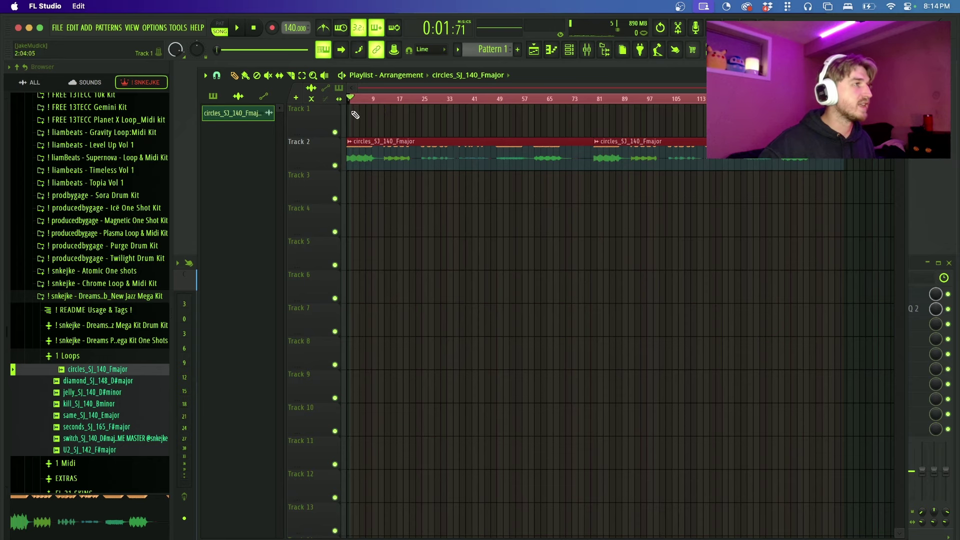
left_click(369, 100)
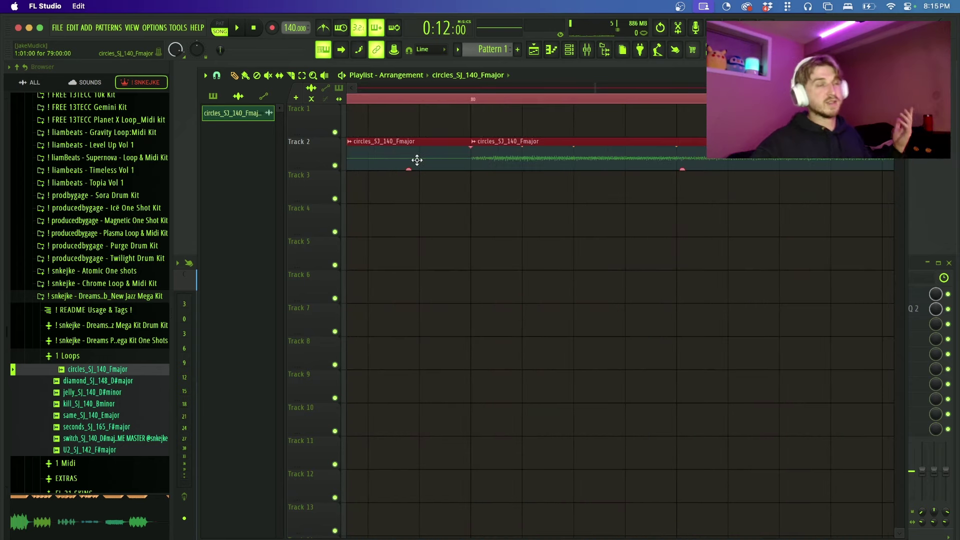
Undo the quick quantize of the clips' start times and reapply it to compare the alignment.
key("super+z")
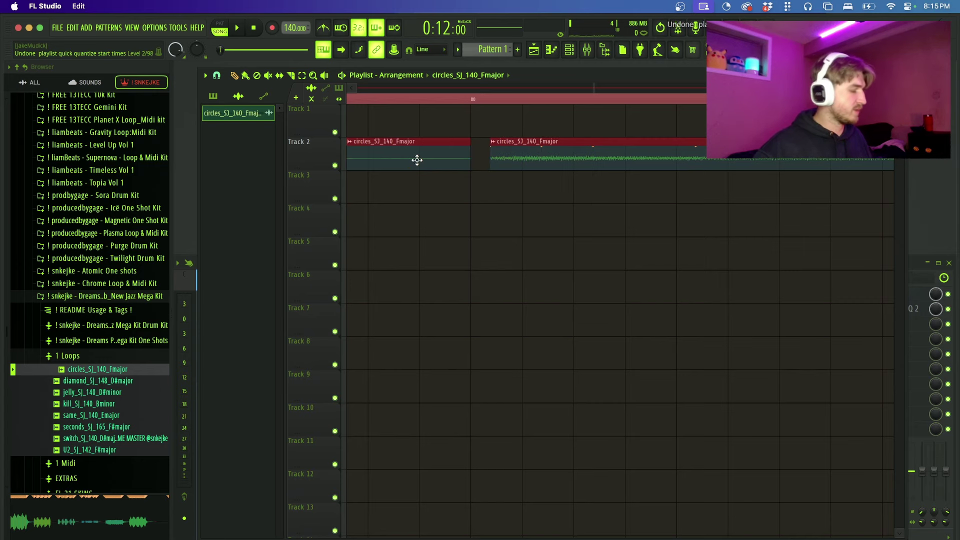
scroll(470, 191, "down", 6)
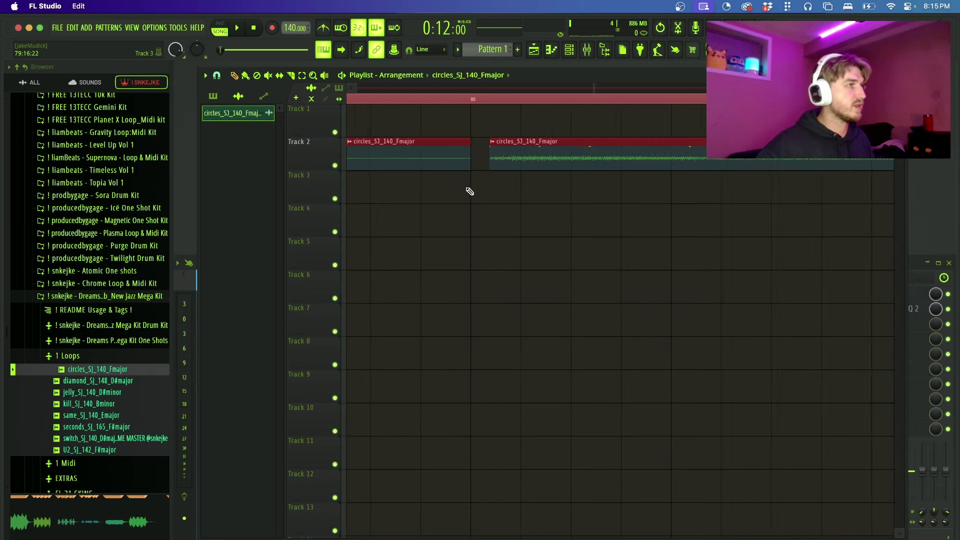
key("super+z")
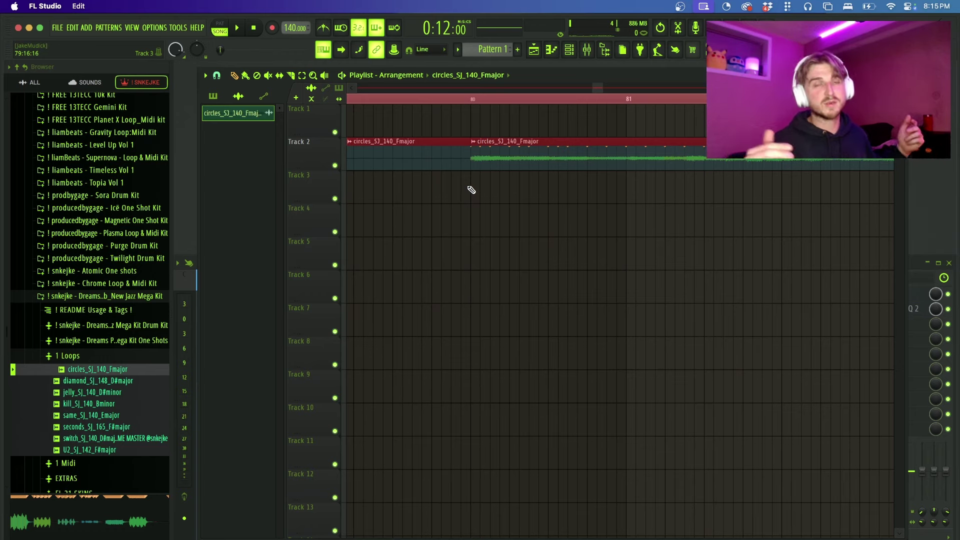
scroll(480, 242, "down", 5)
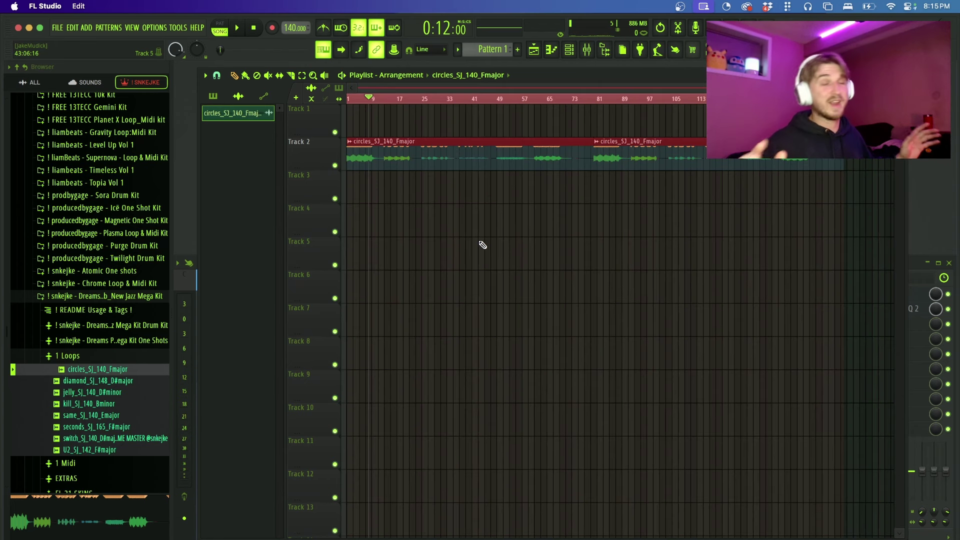